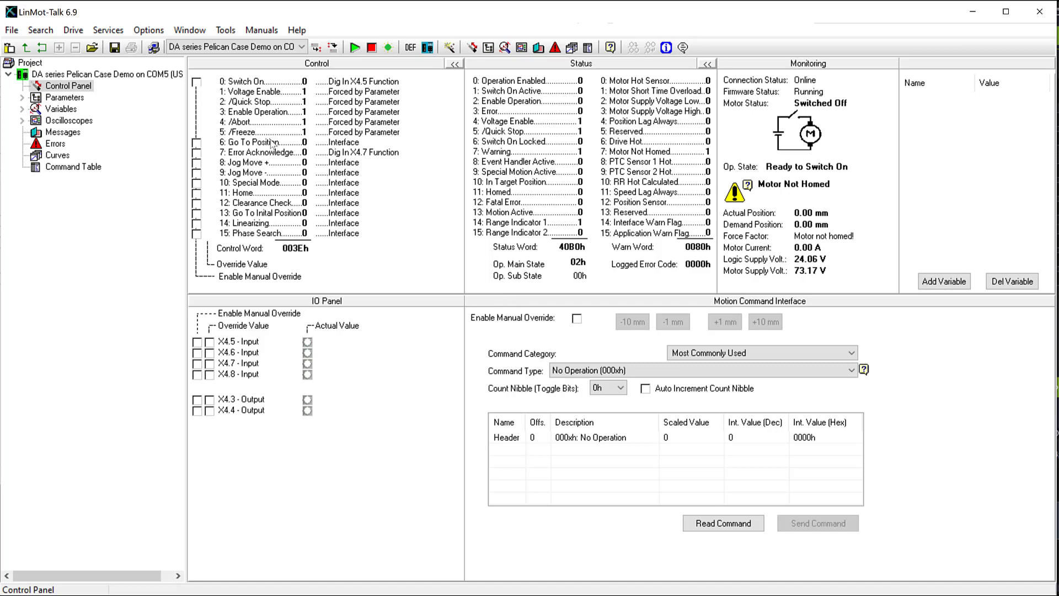
- Switch the motor on through the Switch On manual override, toggling it off and back on
click(197, 82)
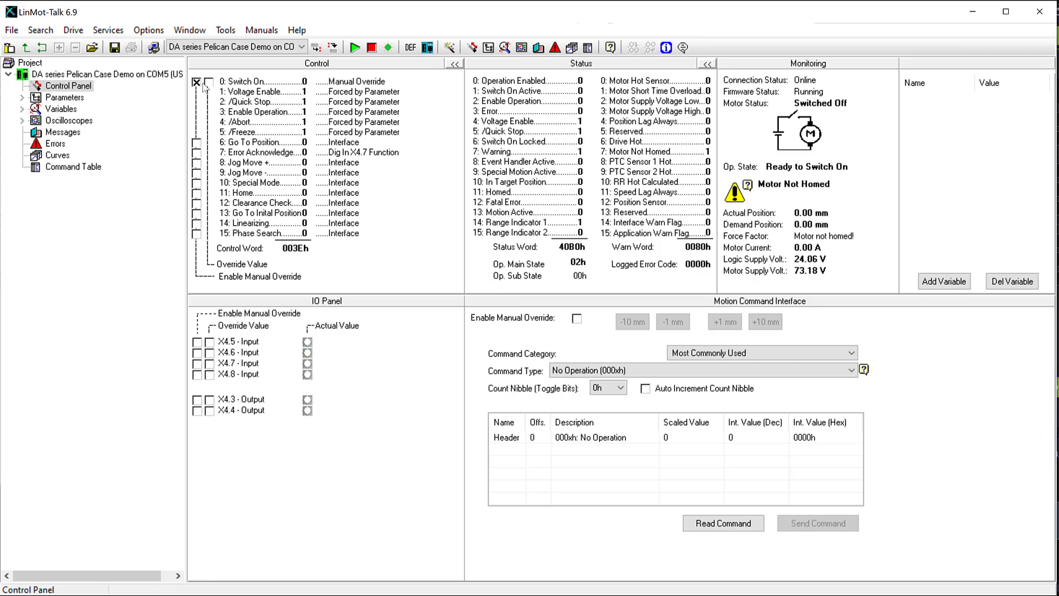
click(209, 83)
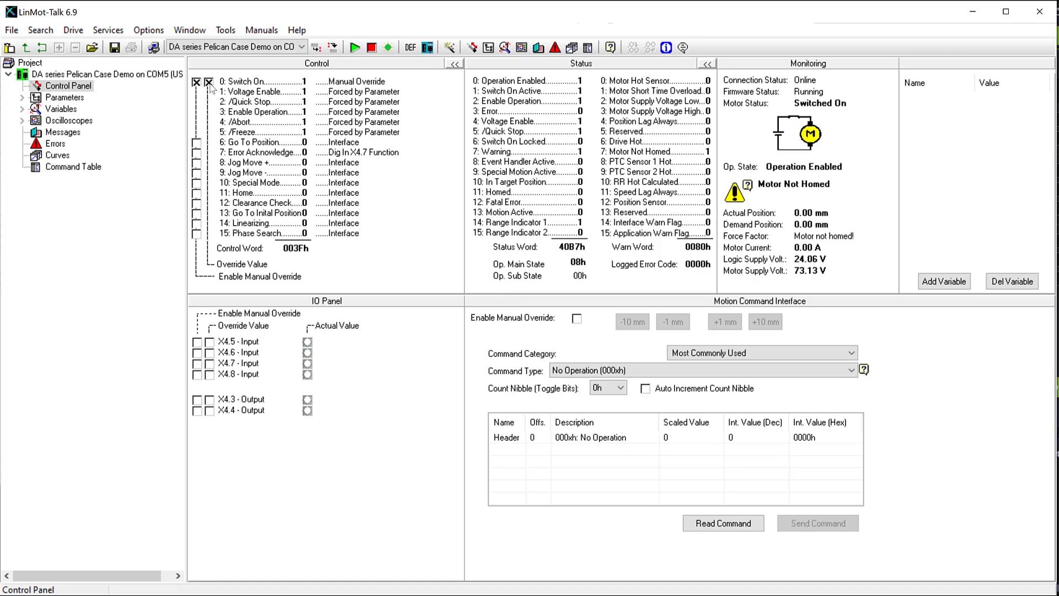
click(209, 83)
click(209, 83)
- Home the motor with the bit 11 Home override, then return Home to interface control
click(197, 194)
click(209, 194)
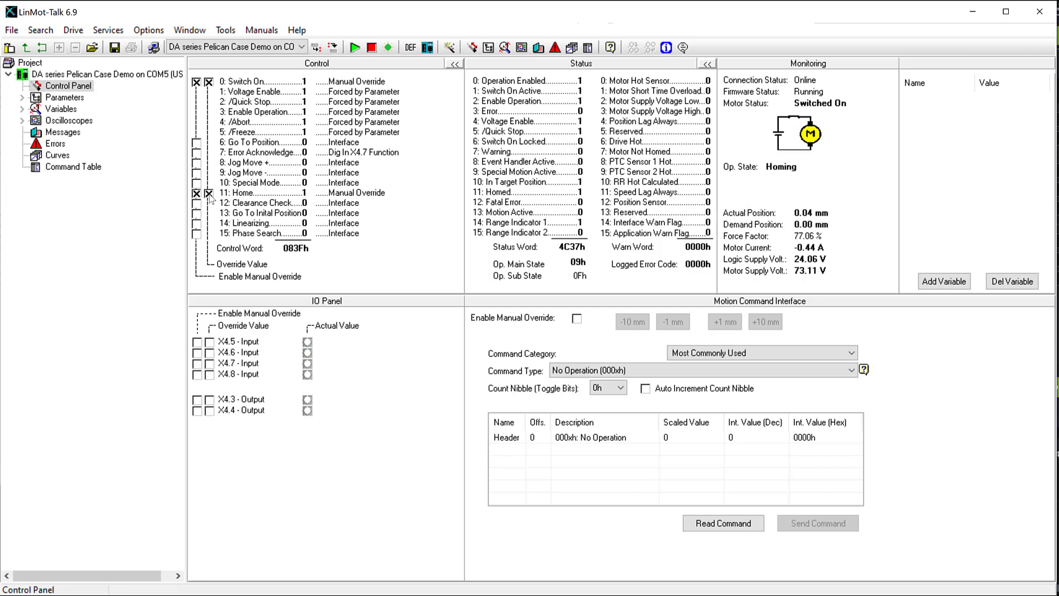
click(209, 194)
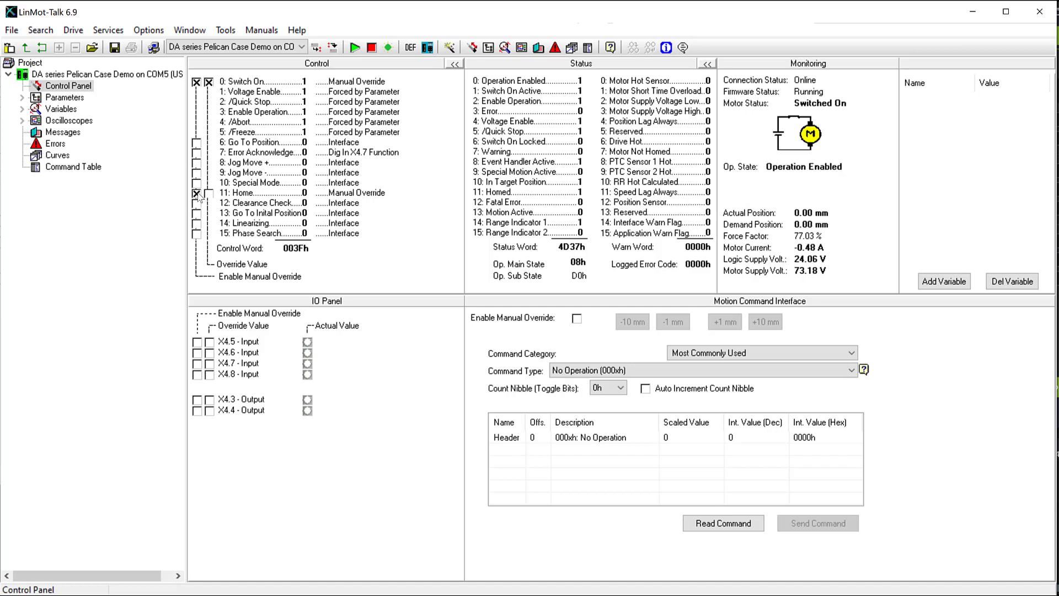
click(197, 194)
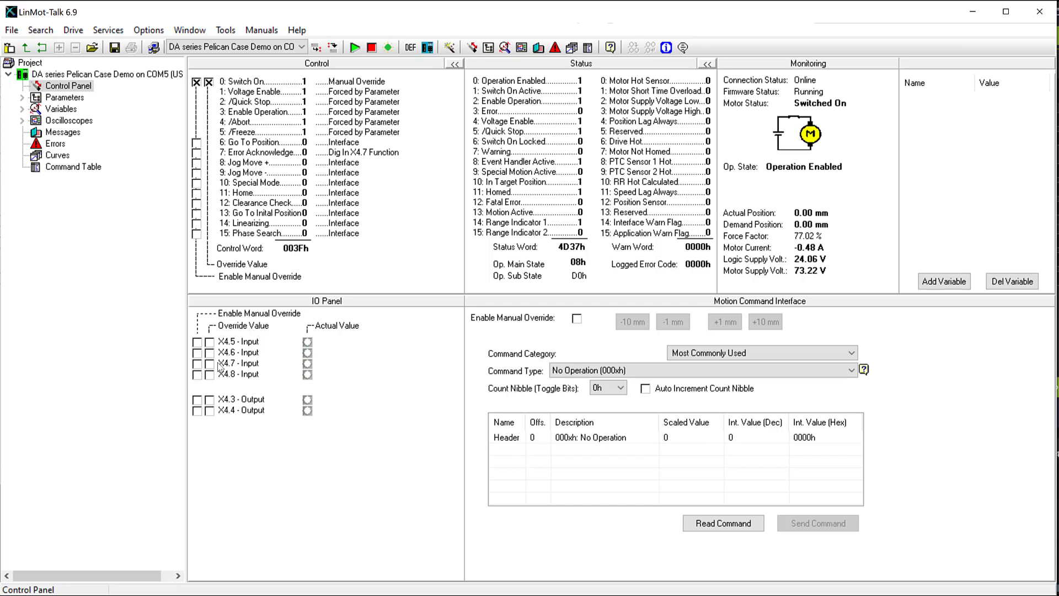
- Test a move by overriding input X4.6 on and then off
click(198, 353)
click(209, 354)
click(209, 354)
click(209, 356)
- Open the Initial recording's plot from the Oscilloscopes list
click(93, 121)
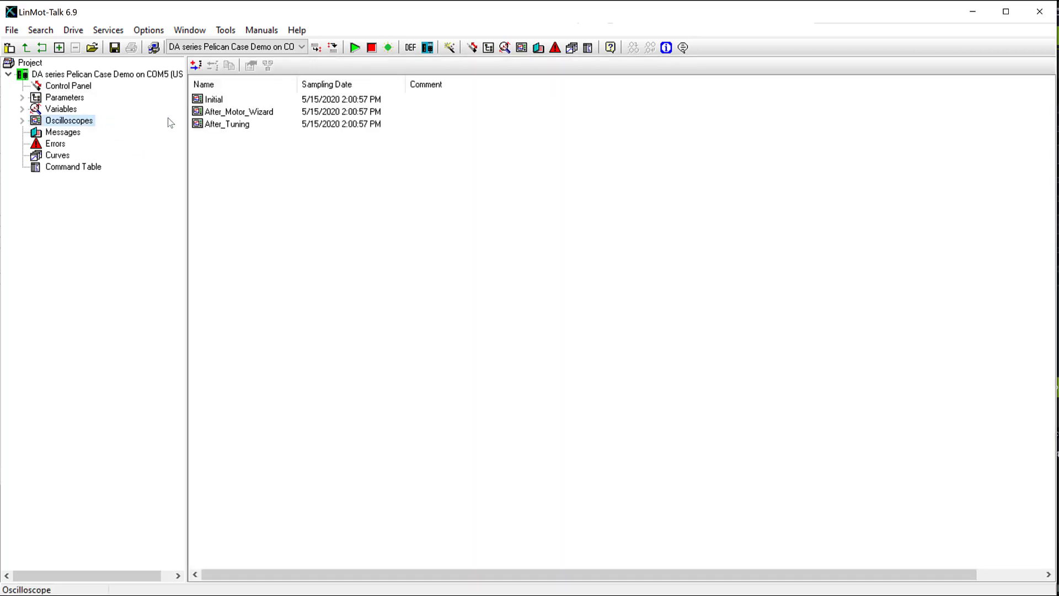
click(229, 103)
double_click(229, 103)
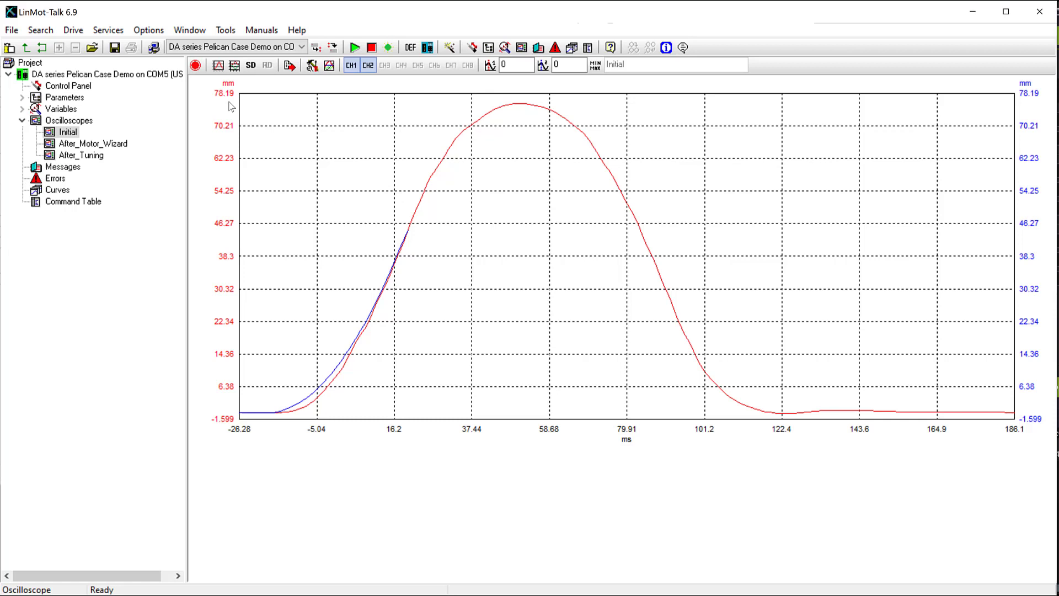
- Review the trigger, pretrigger and sampling settings, then arm a new recording
click(312, 65)
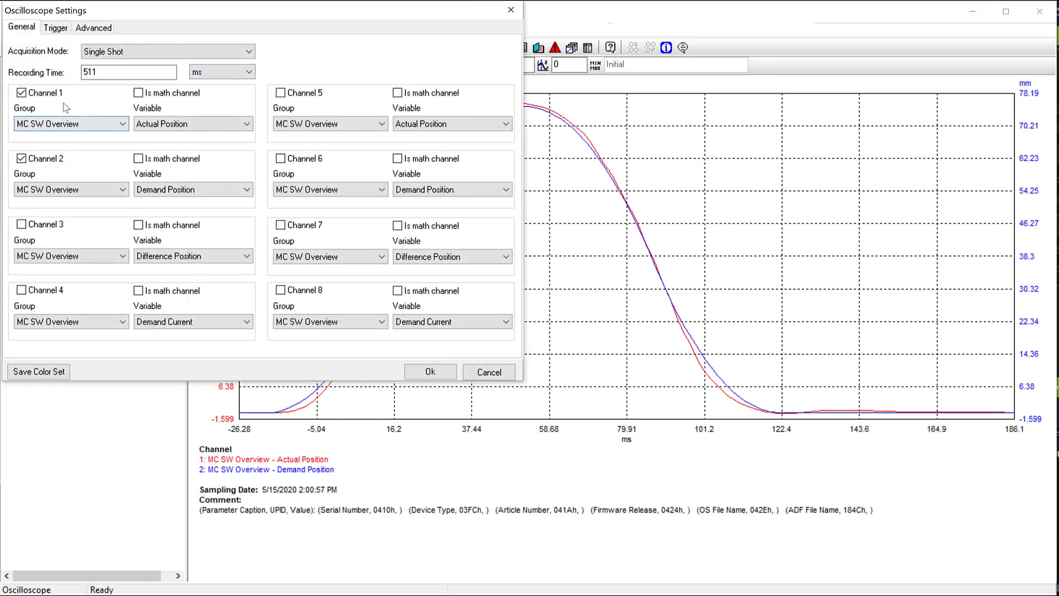
click(58, 28)
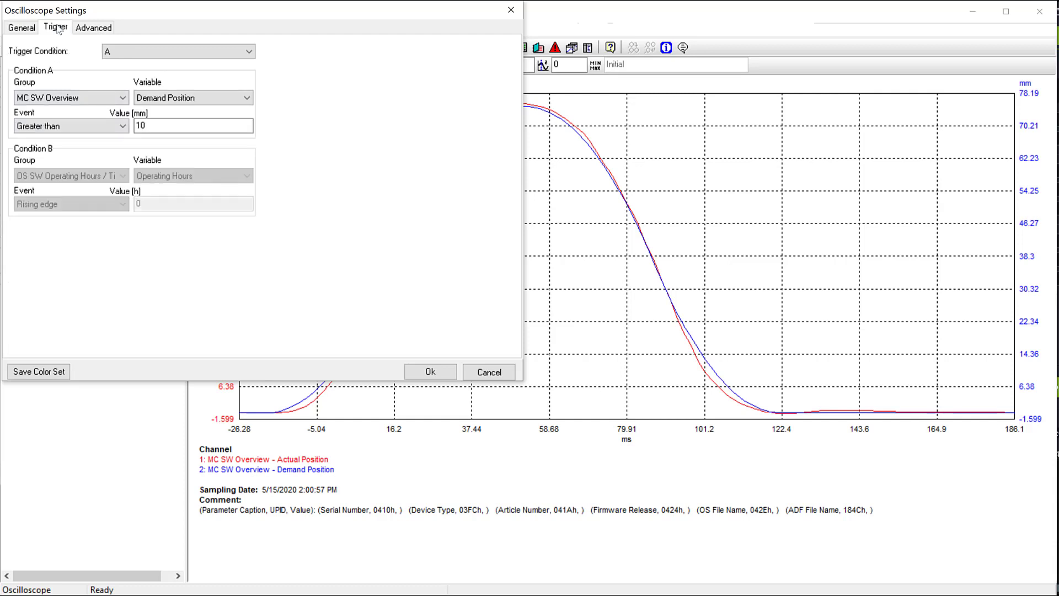
click(86, 32)
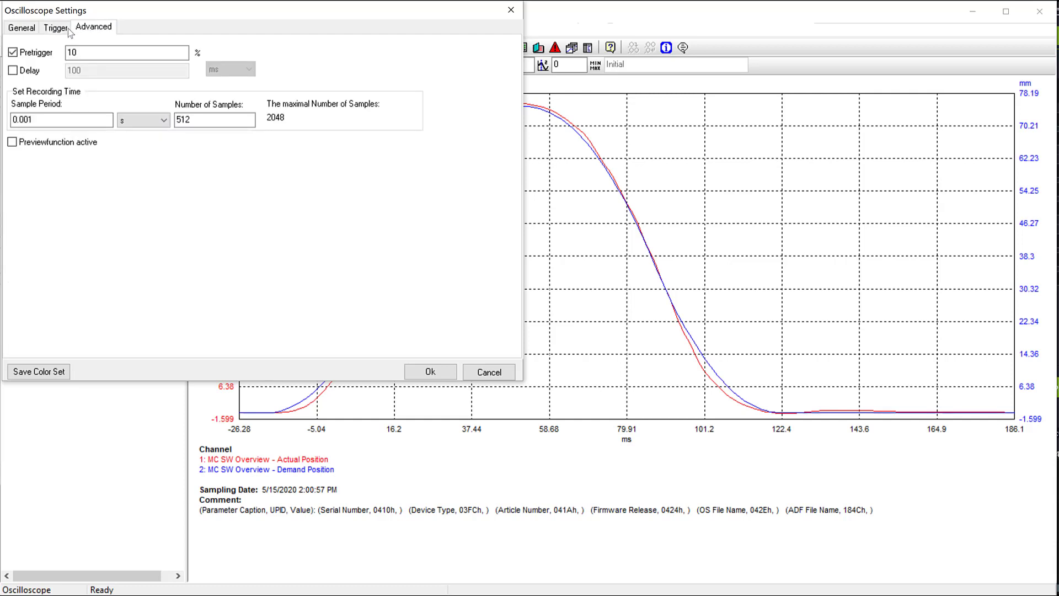
click(429, 371)
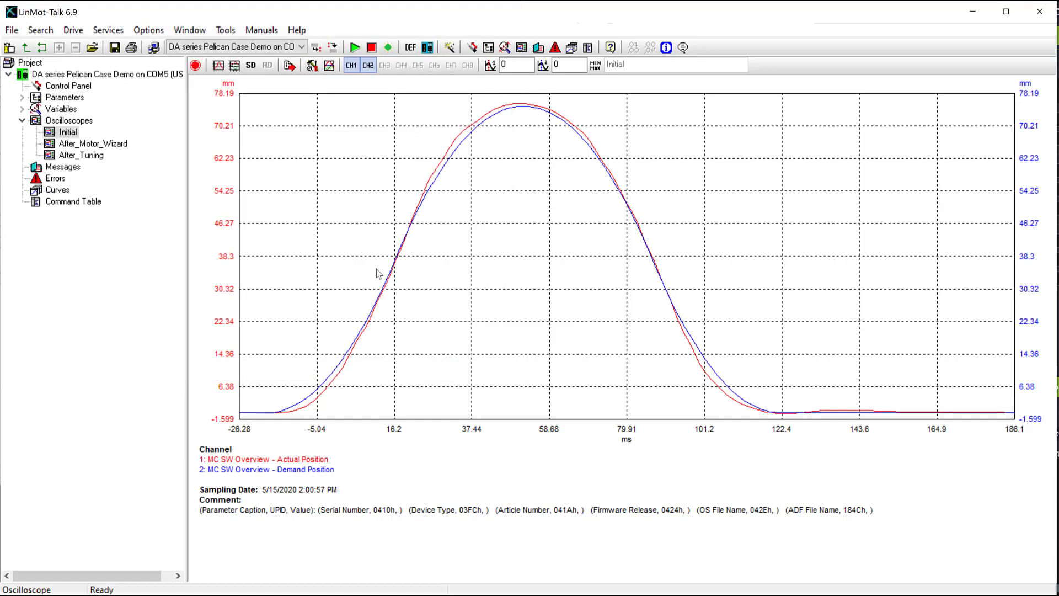
click(196, 66)
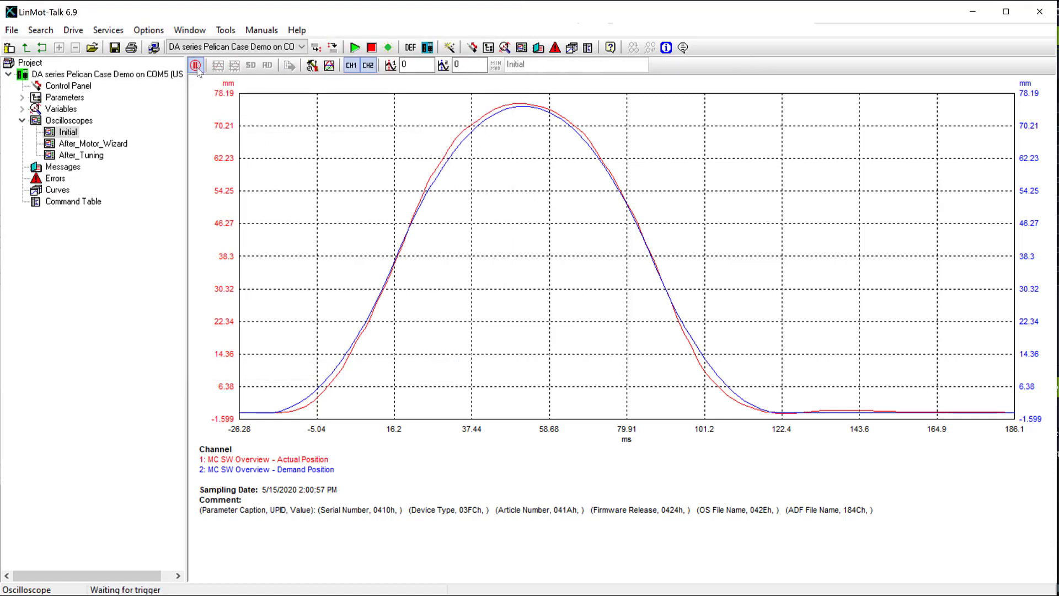
- Trigger a test move with the X4.6 override and view the newly captured Initial trace
click(84, 89)
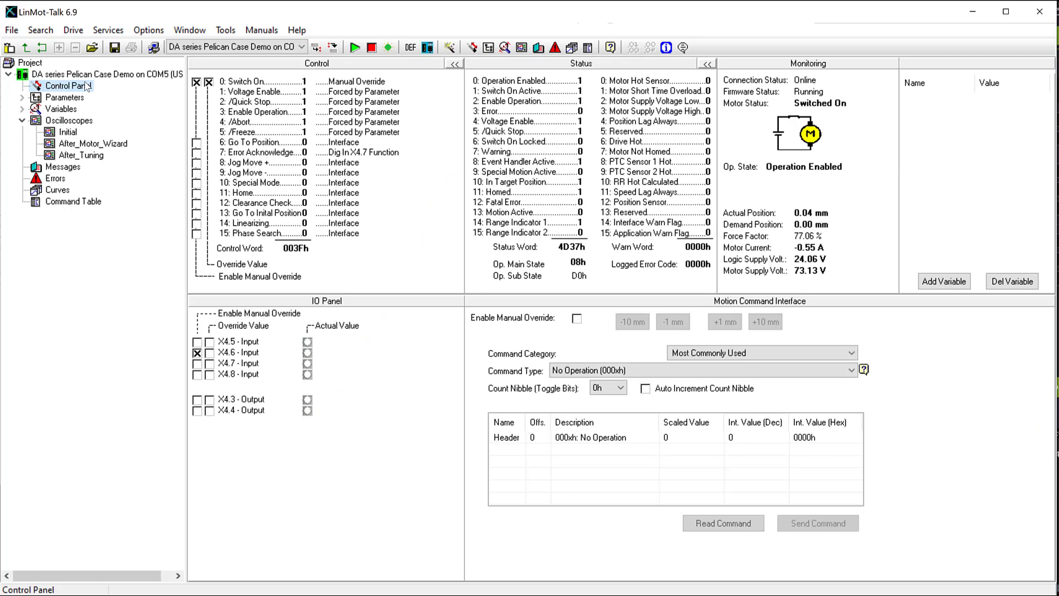
click(210, 355)
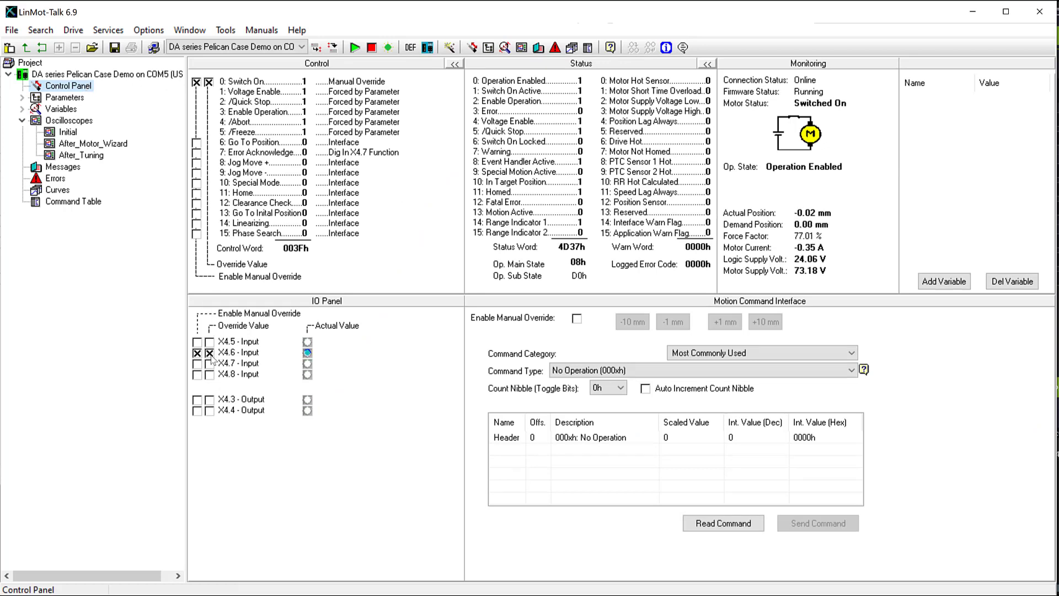
click(210, 353)
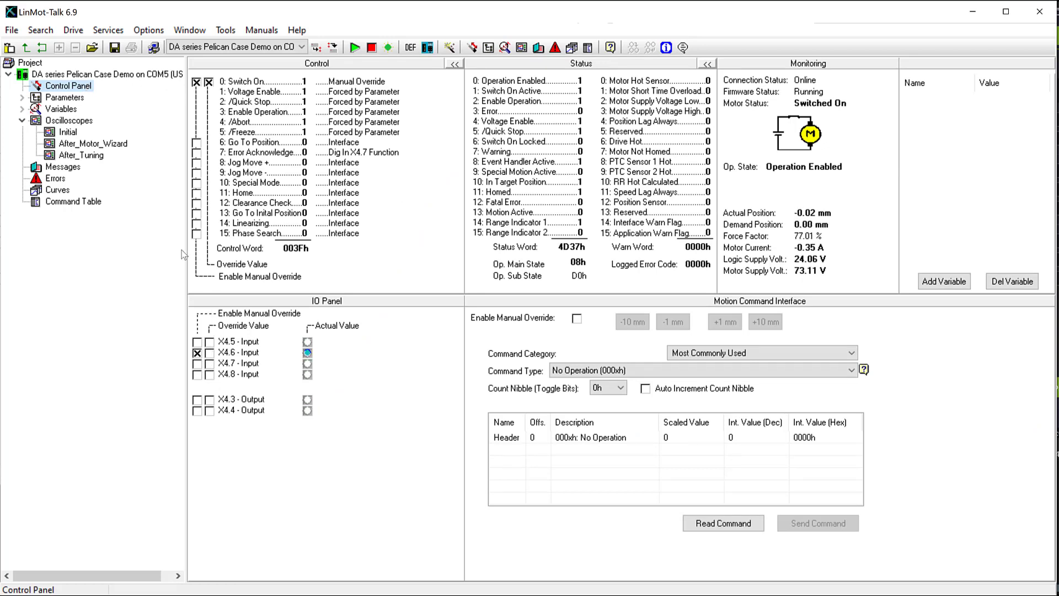
click(69, 134)
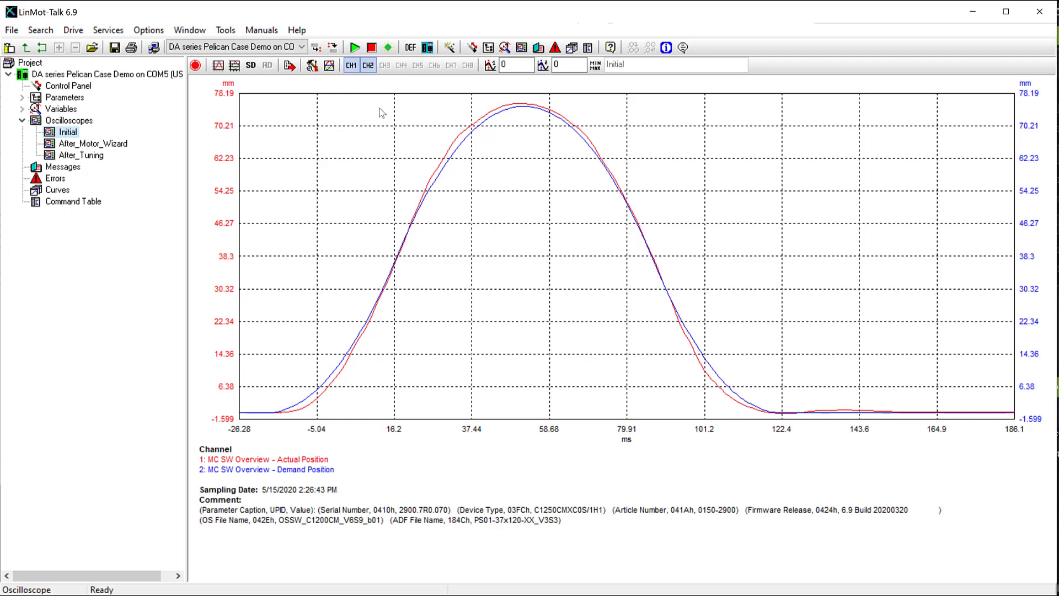
- Start the Motor Wizard, select slider PL01-20x395/320 and proceed to Drive Settings
click(450, 48)
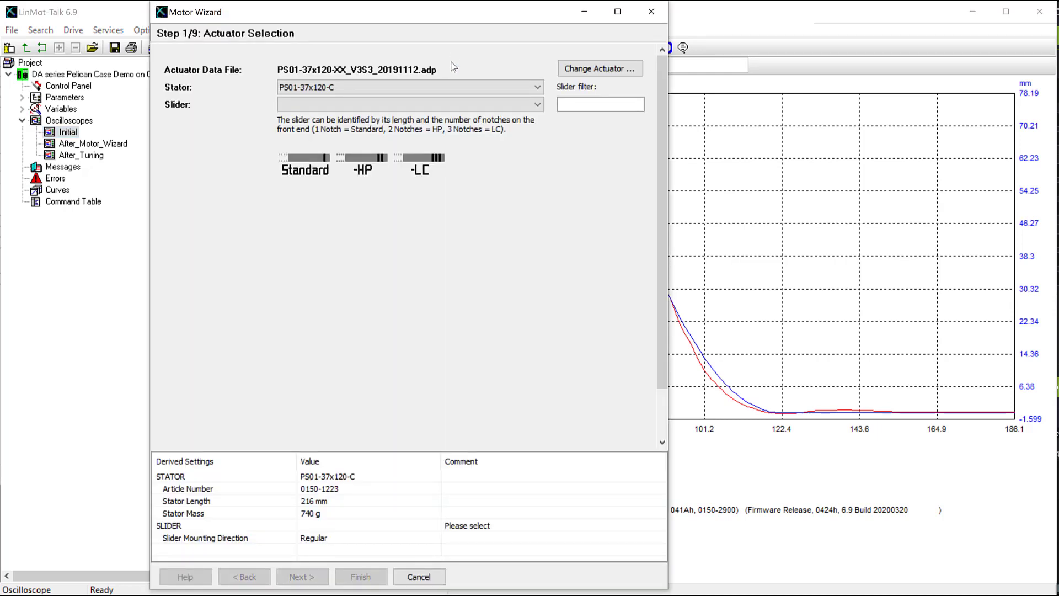
click(422, 107)
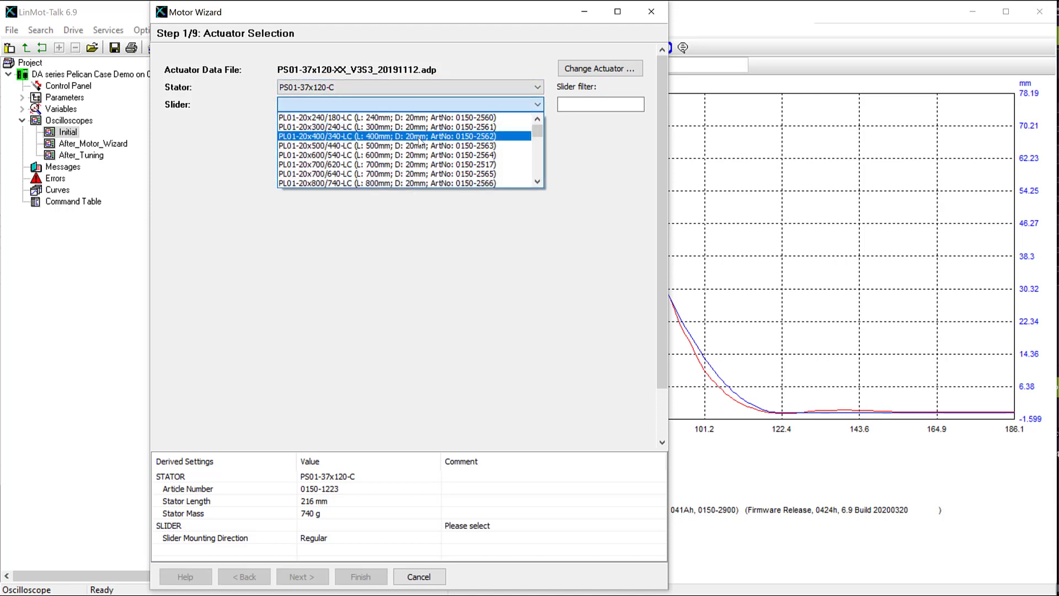
scroll(420, 141, down, 3)
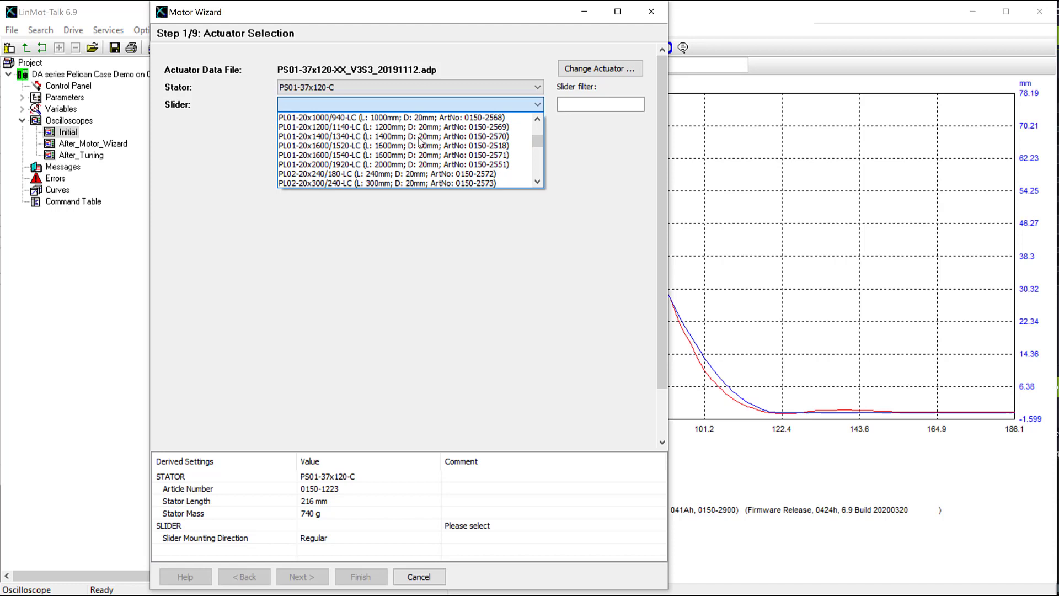
scroll(420, 141, down, 4)
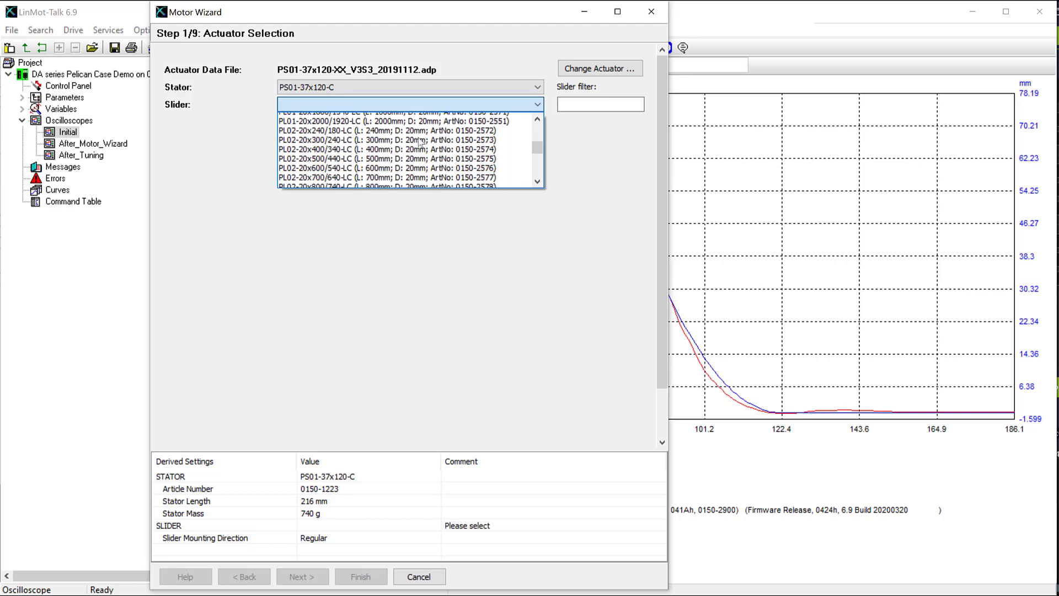
scroll(420, 141, down, 1)
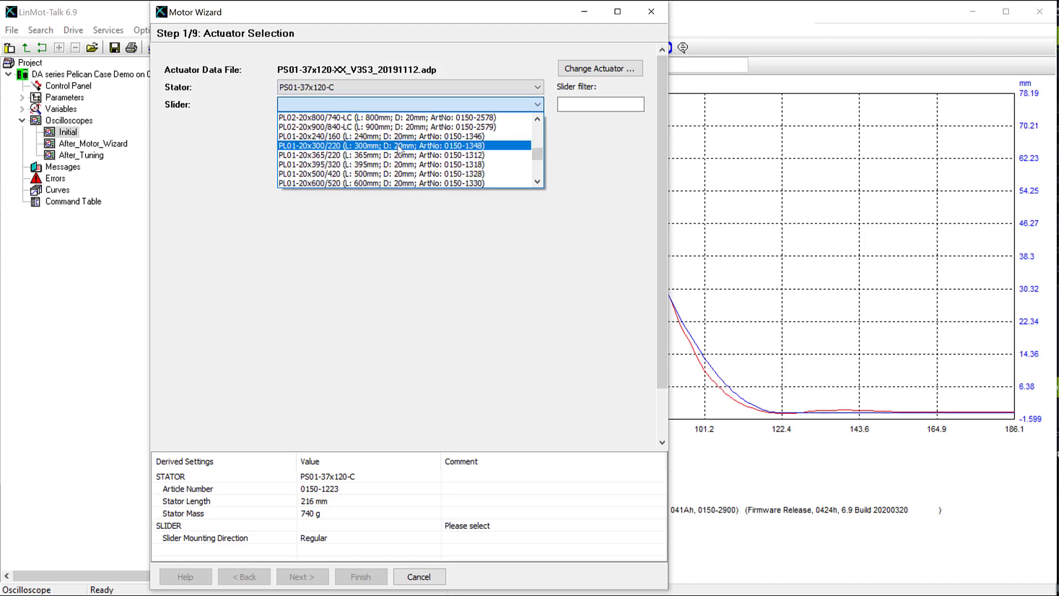
click(371, 165)
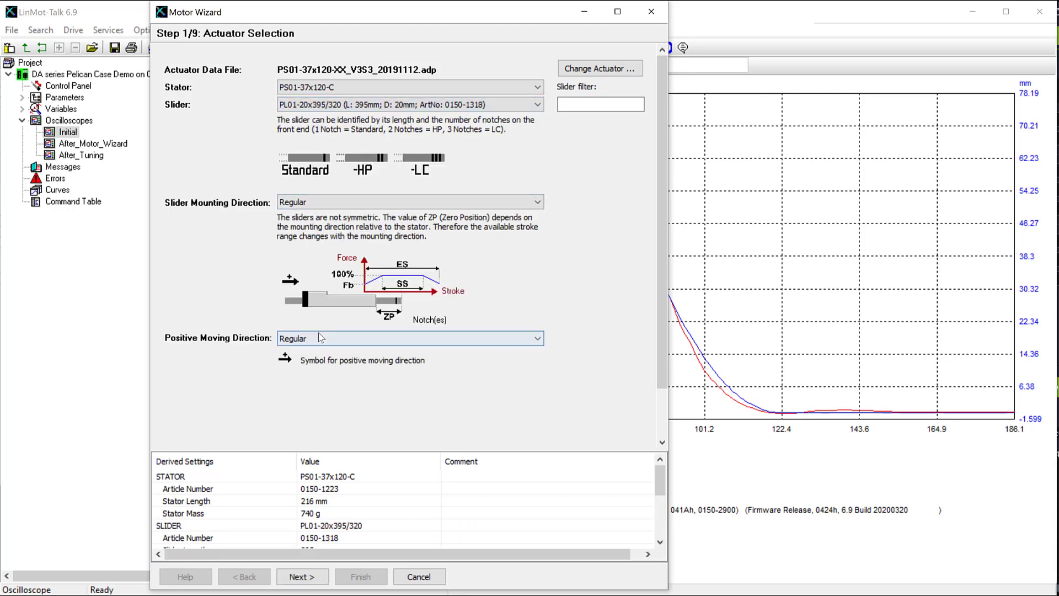
click(316, 577)
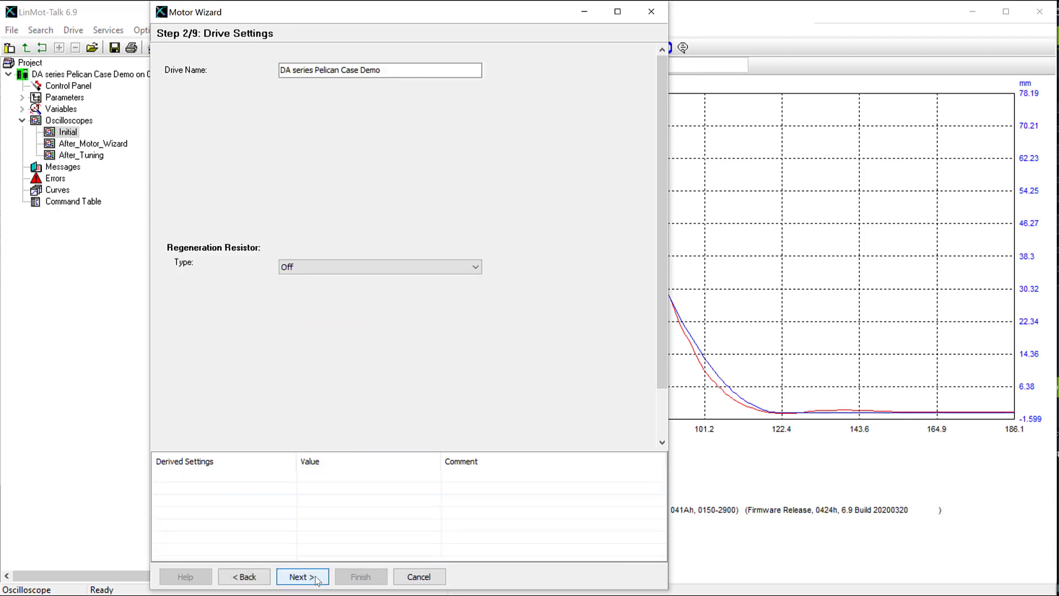
- Set a 0.8 m K15 extension cable and advance to External Position Sensor with No Sensor
click(316, 577)
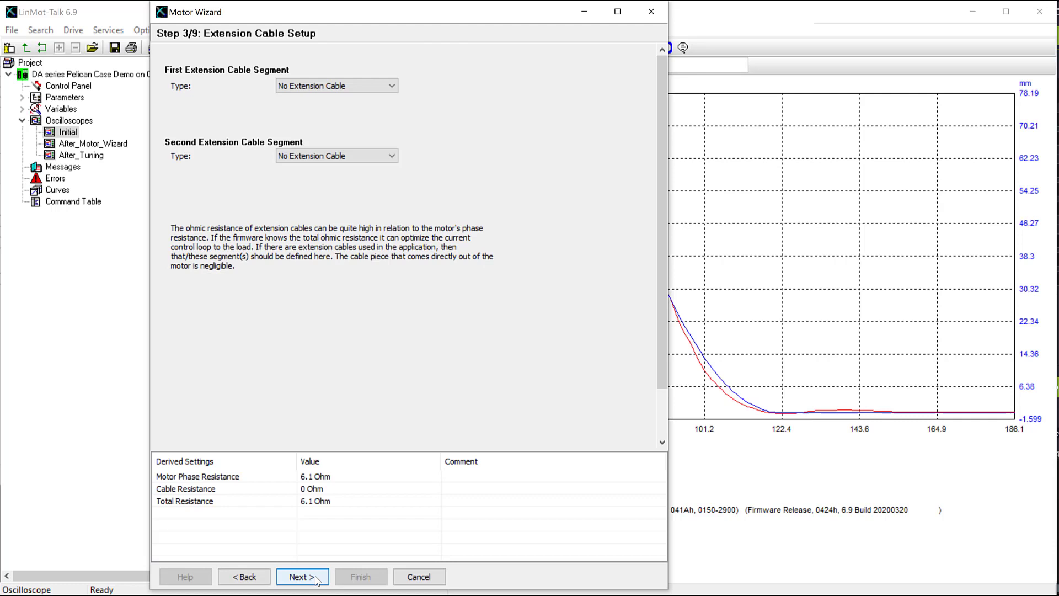
click(362, 85)
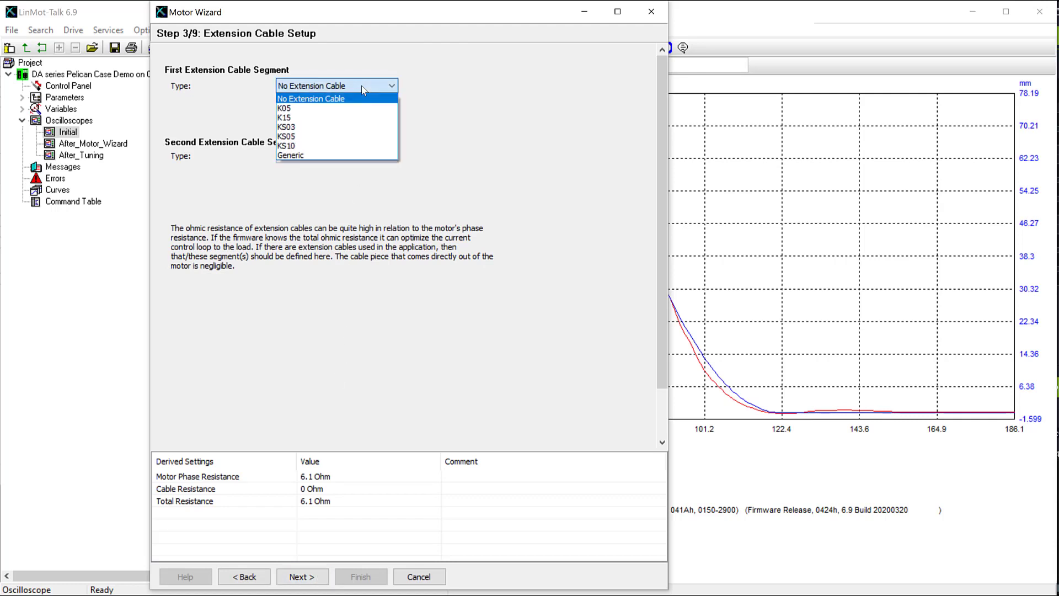
click(355, 117)
click(342, 108)
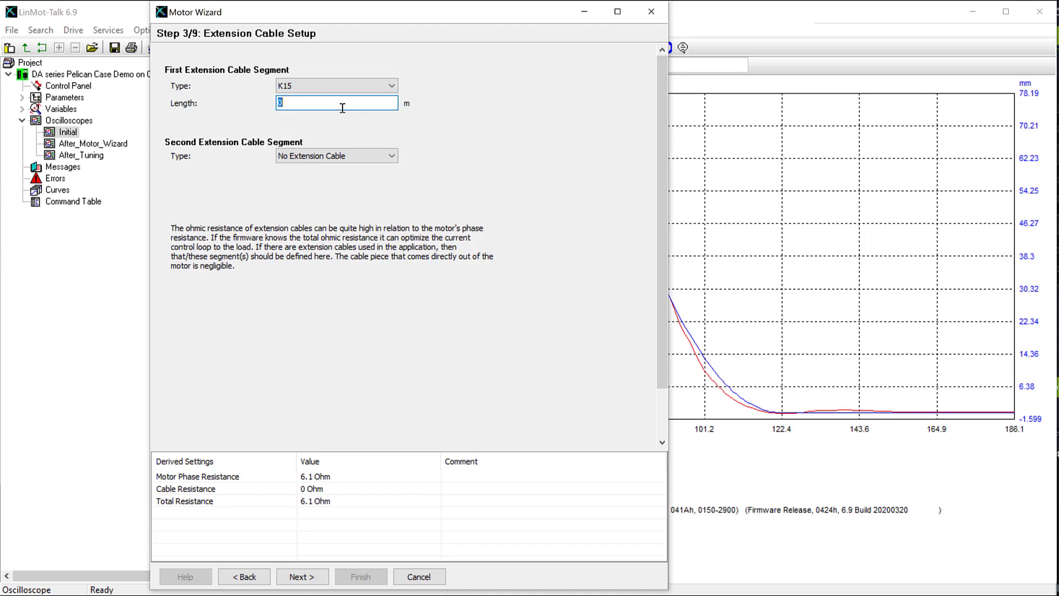
text(.8)
click(317, 461)
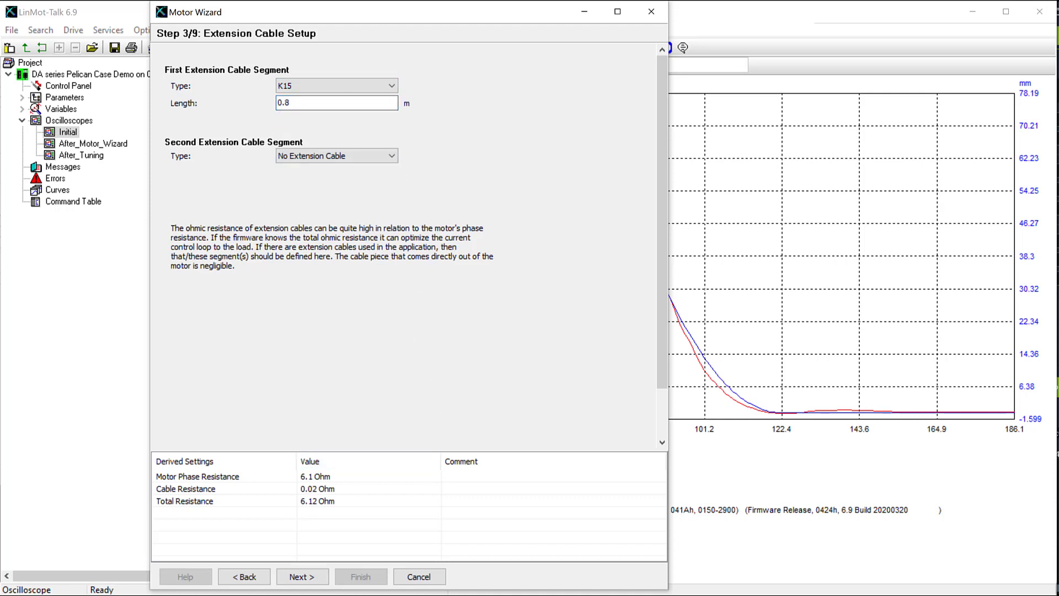
click(311, 578)
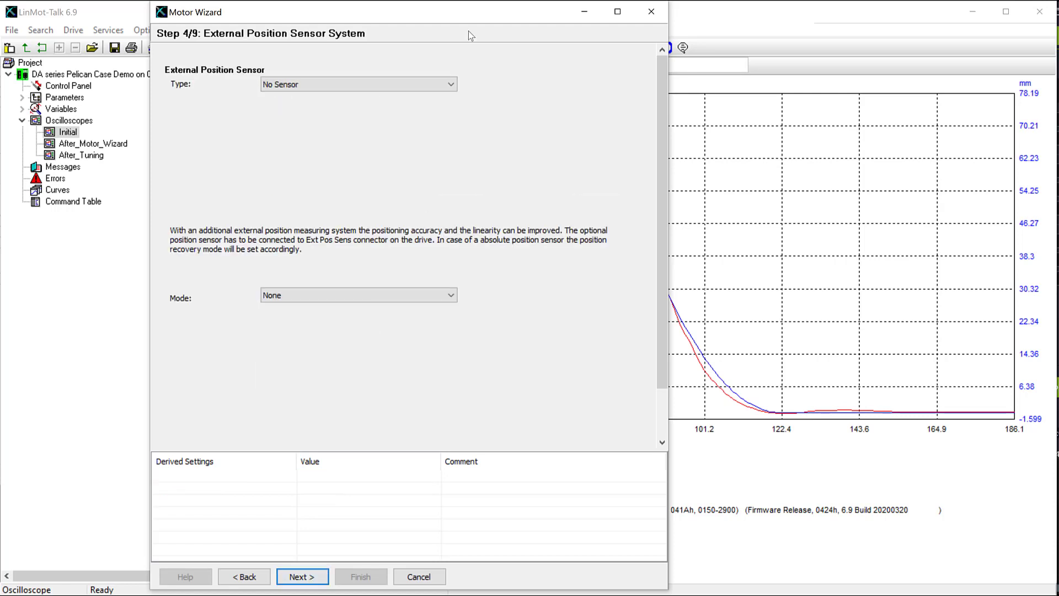
- On the feed forward step, try -90°, 0° and +90° orientations, ending on horizontal 0°
click(309, 576)
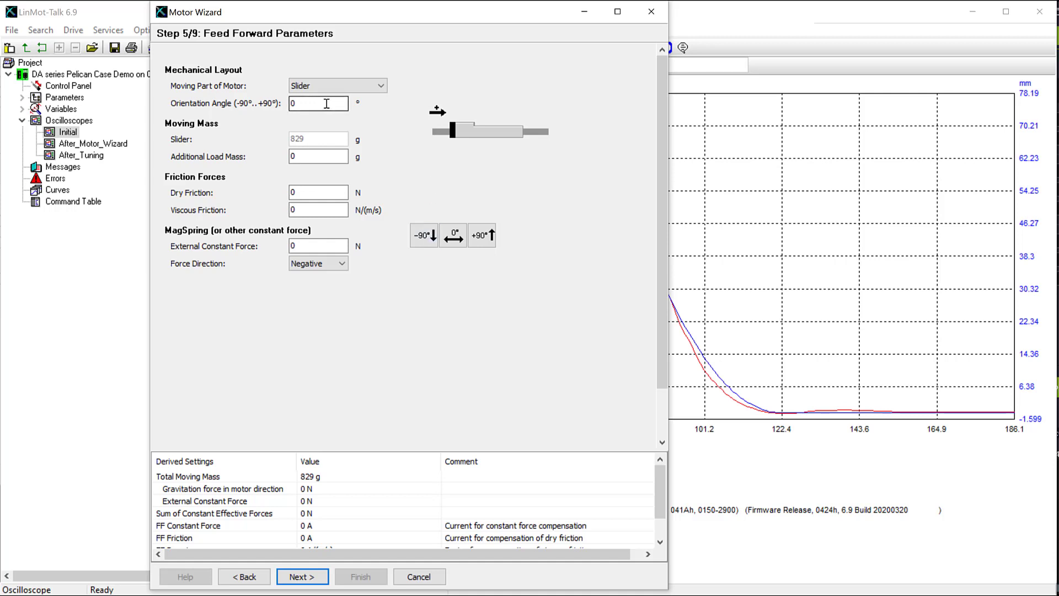
click(430, 238)
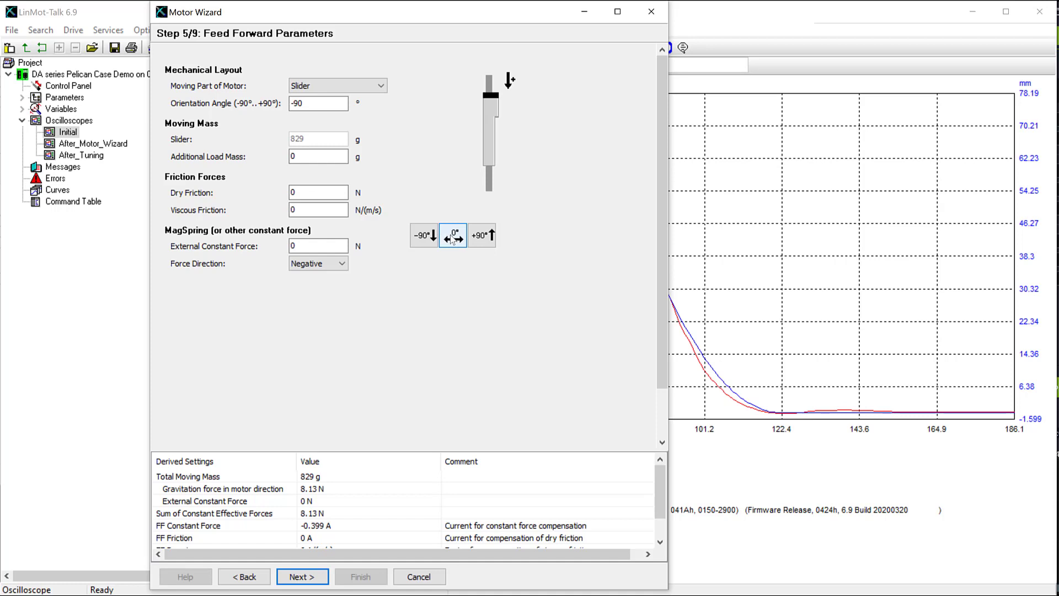
click(452, 238)
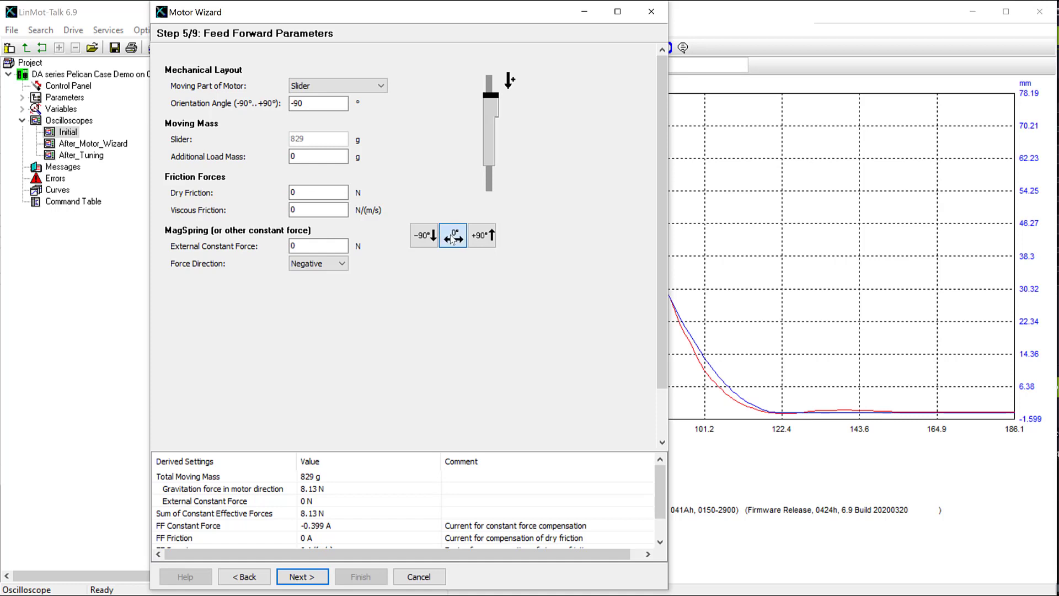
click(485, 238)
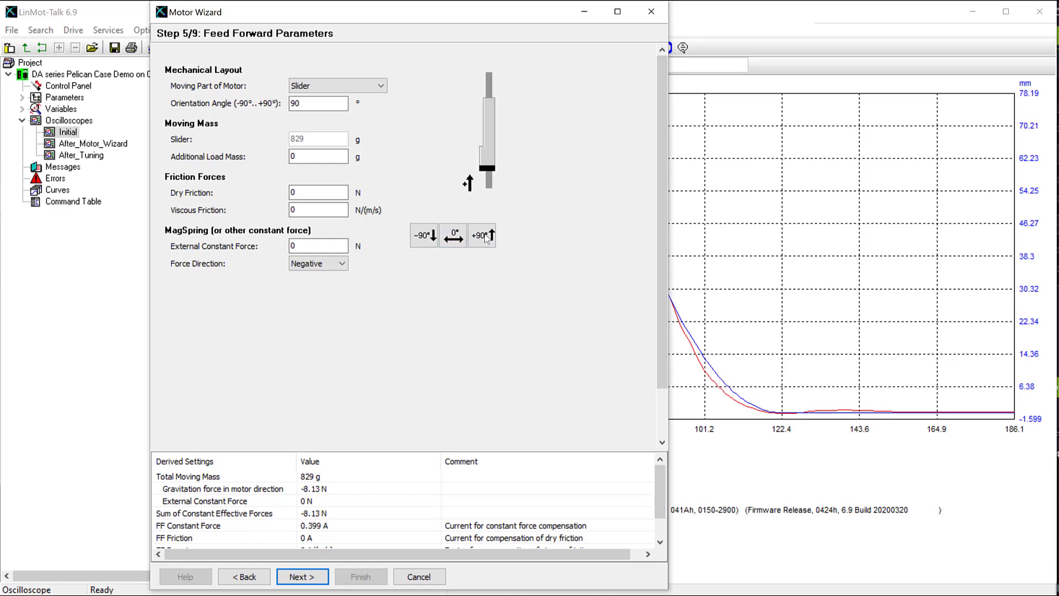
click(460, 239)
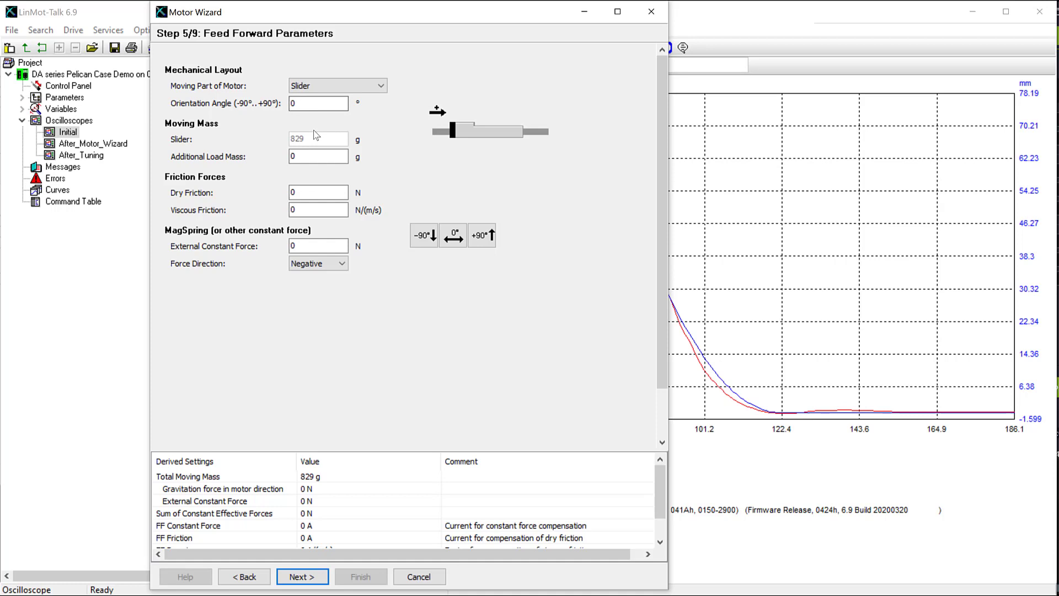
- Enter a dry friction of 2 N and advance to the PID Position Controller step
click(310, 156)
click(290, 193)
double_click(304, 194)
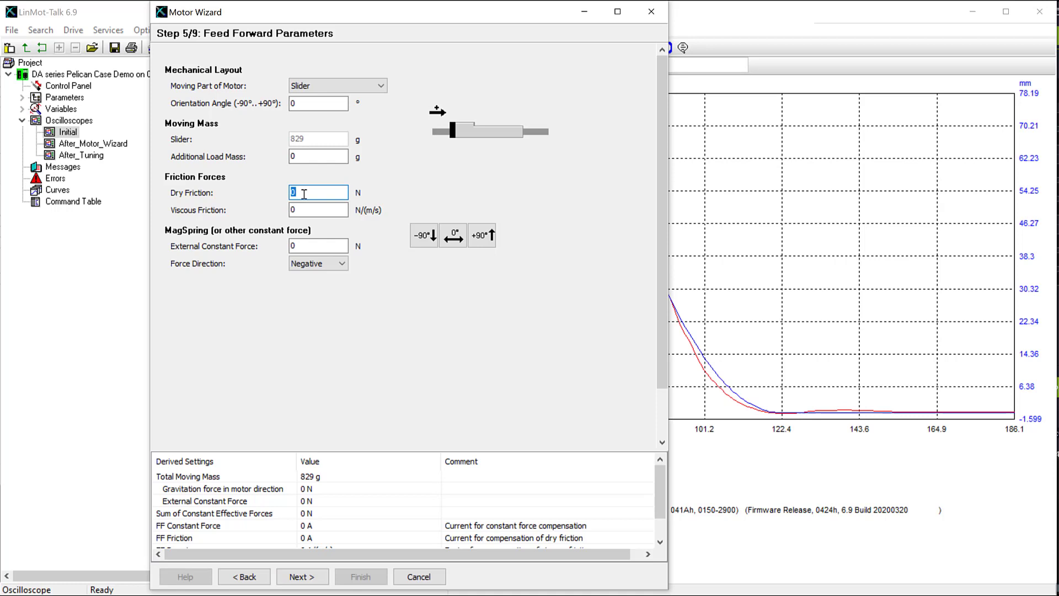
text(2)
click(310, 243)
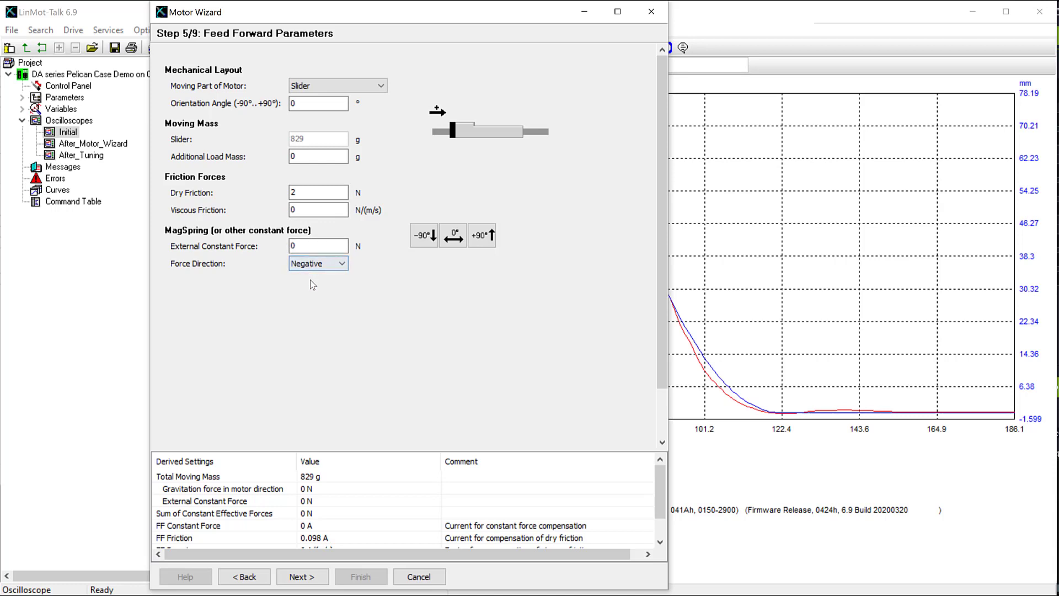
click(301, 577)
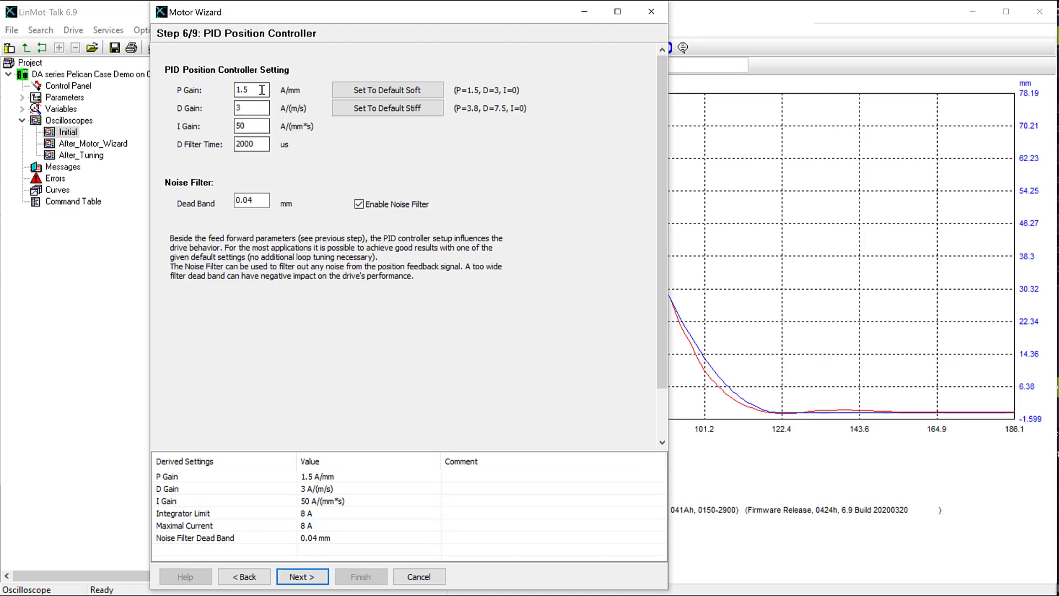
- Apply soft default PID gains (P 1.5, D 3, I 0), accept Homing I–III, and finish
click(370, 91)
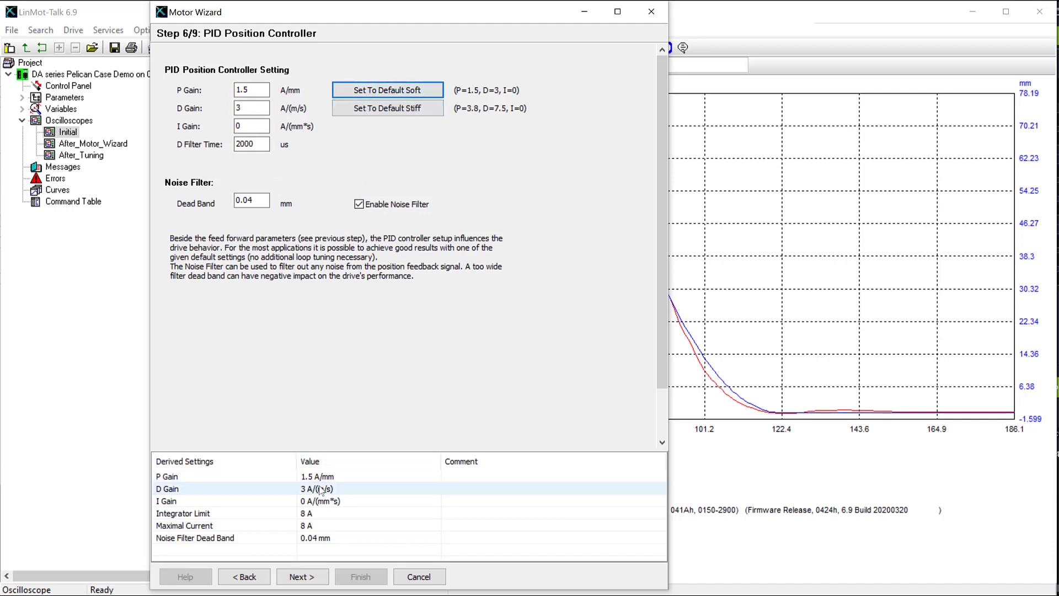
click(307, 579)
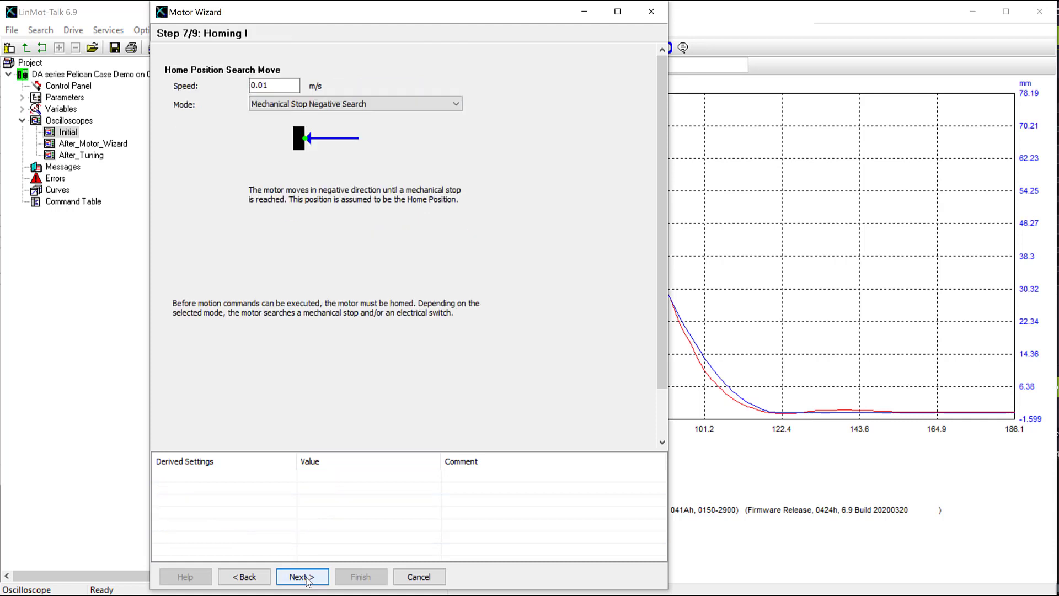
click(308, 579)
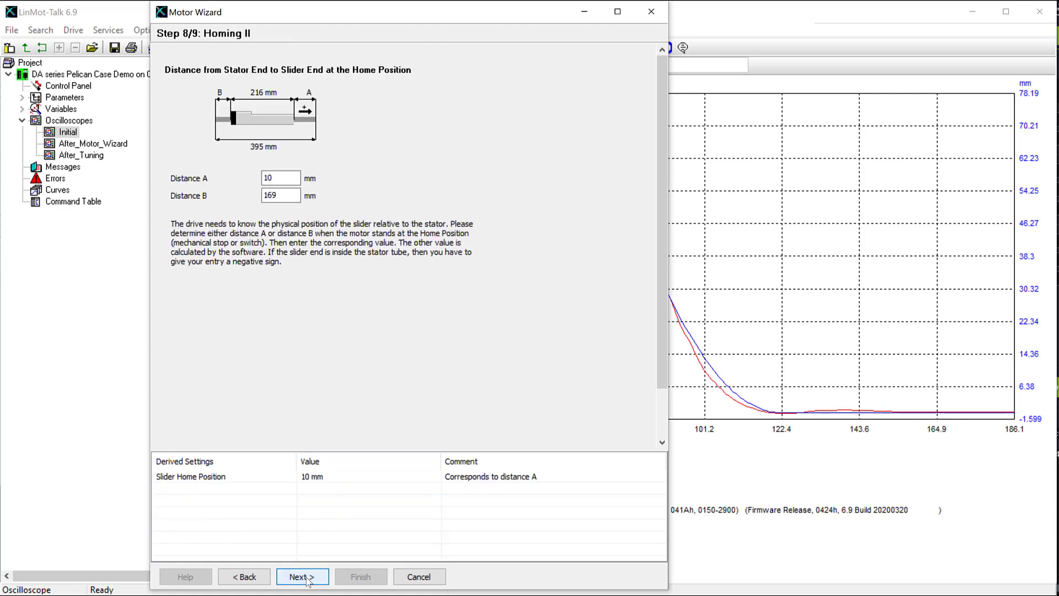
click(307, 579)
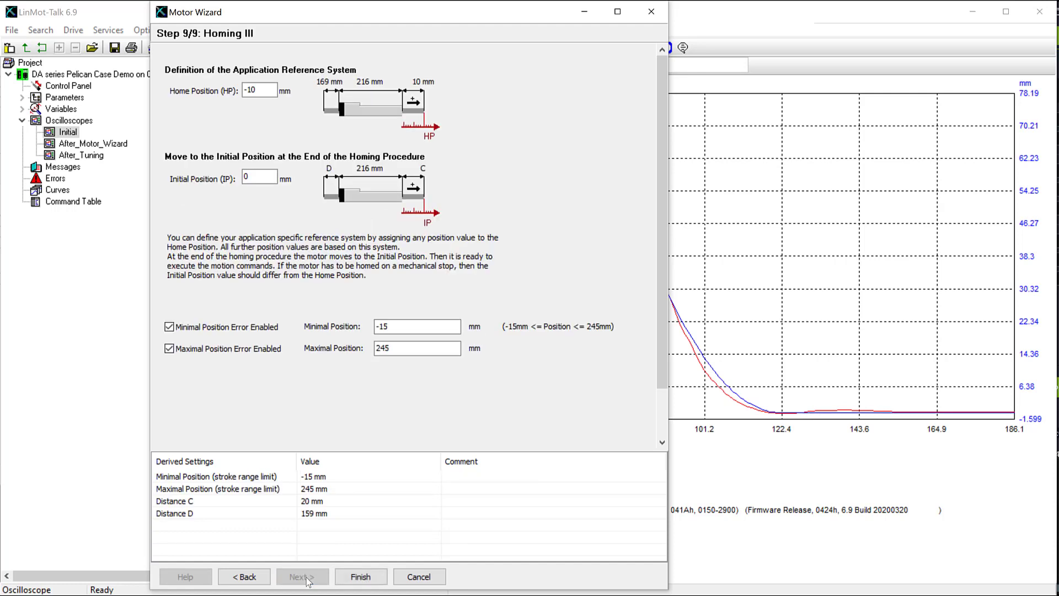
click(349, 580)
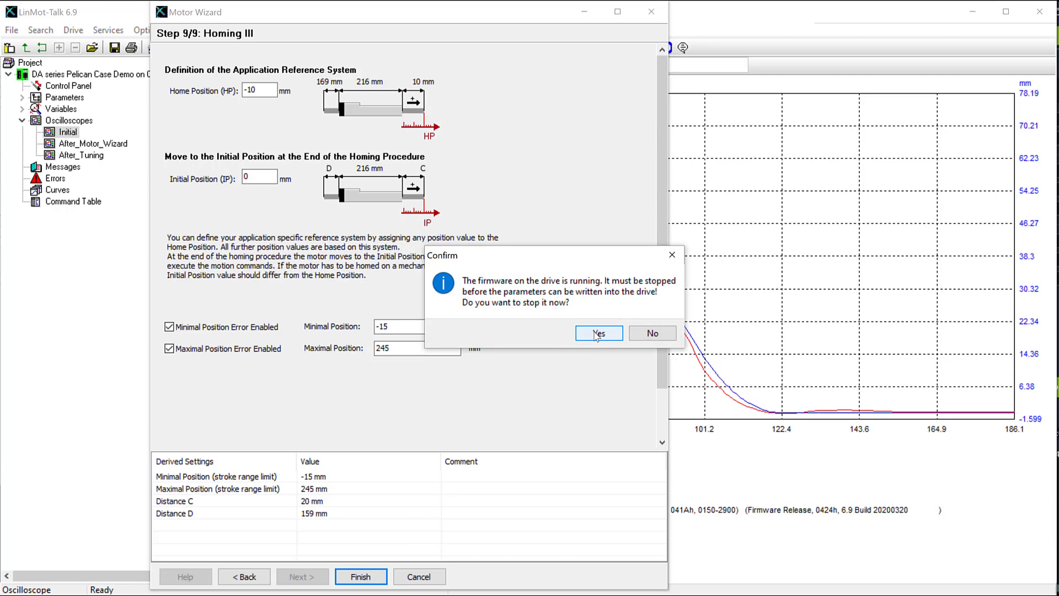
- Stop the firmware, write the wizard parameters to the drive, and reboot it
click(597, 333)
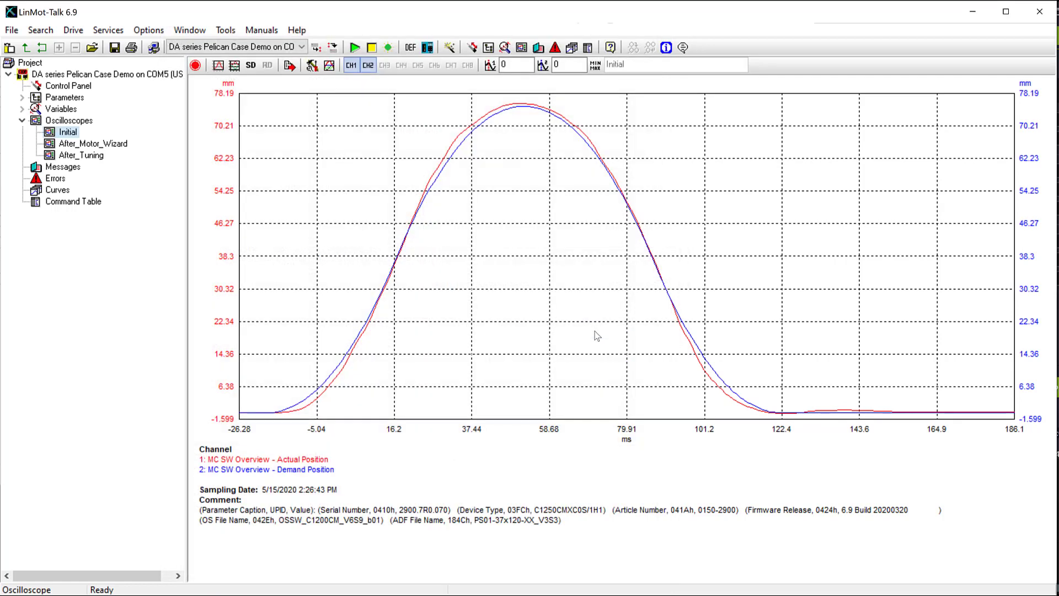
click(356, 47)
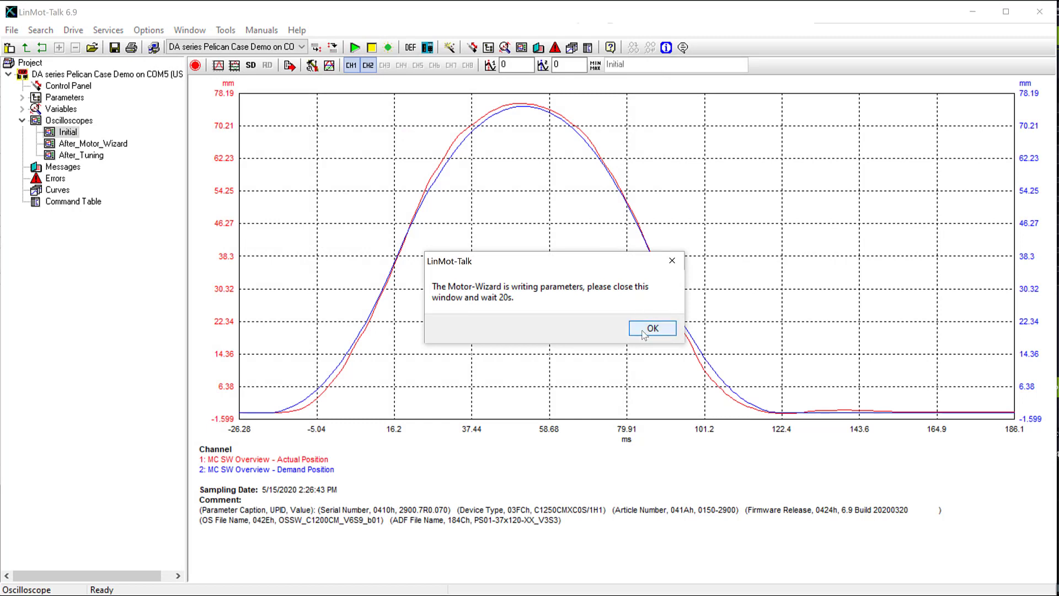
click(643, 333)
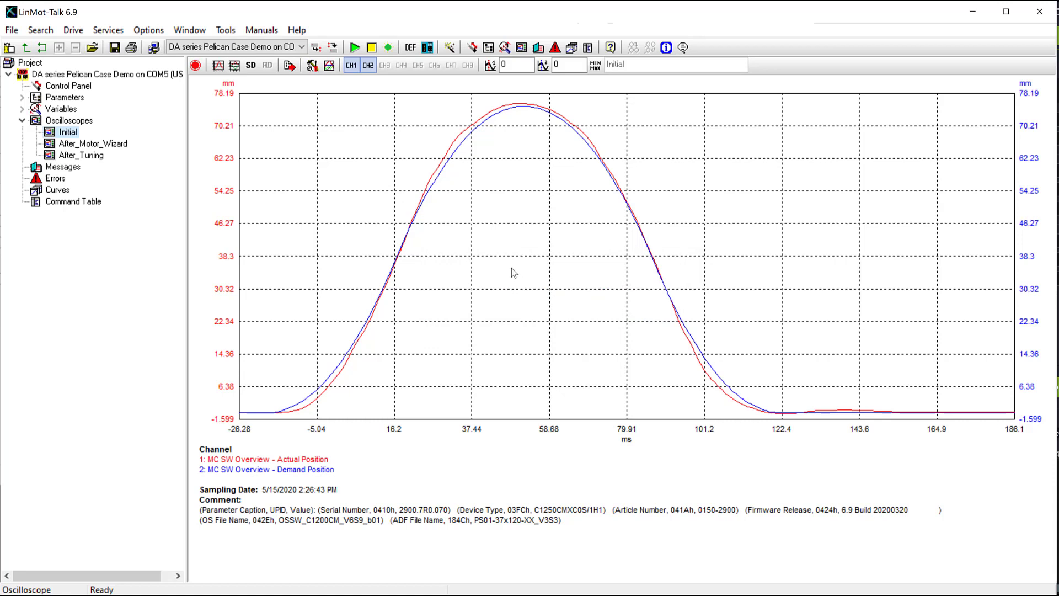
click(355, 48)
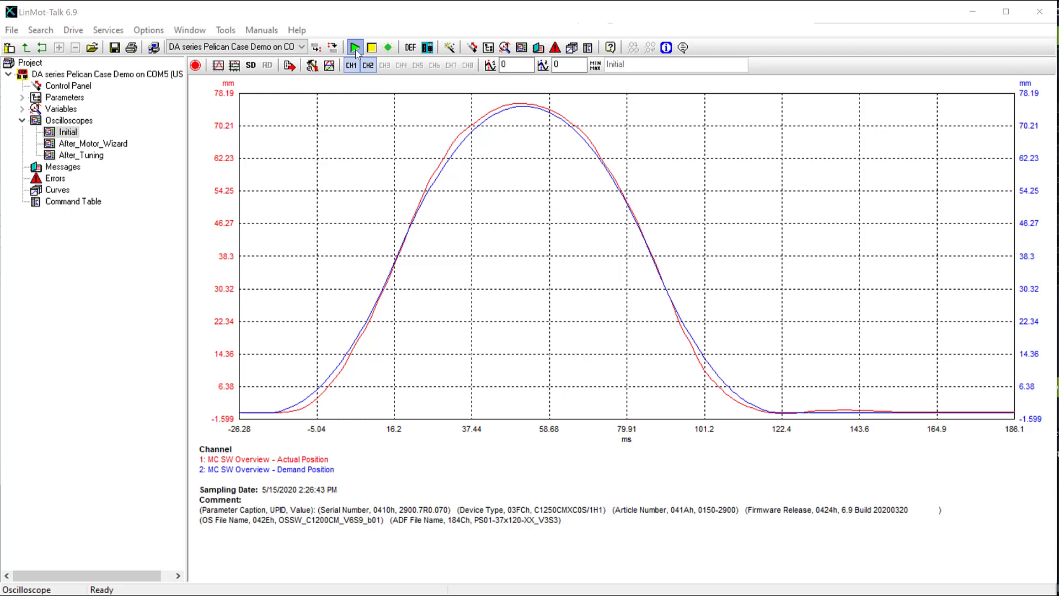
click(600, 325)
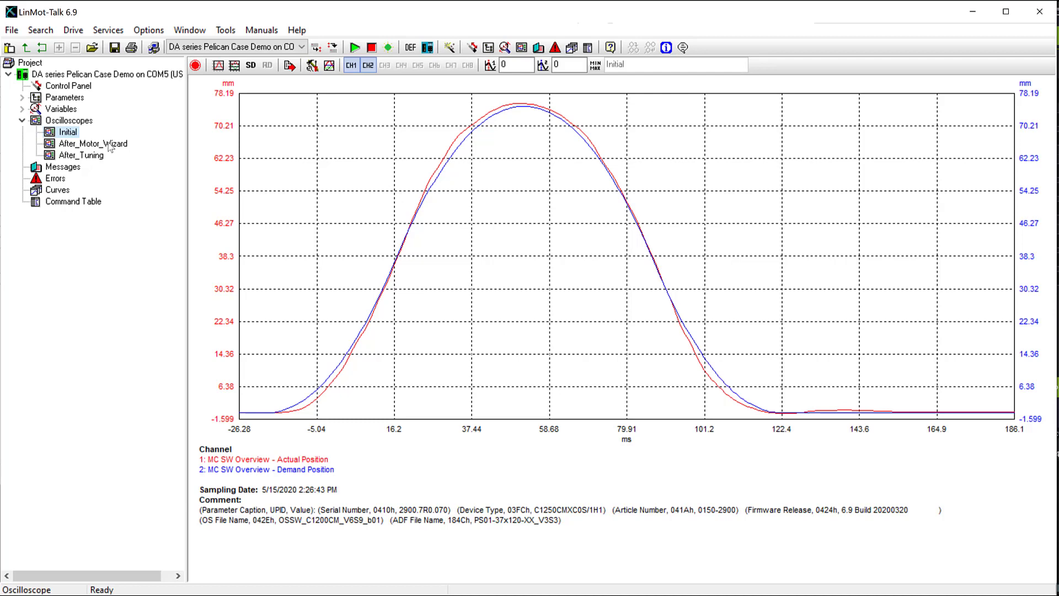
- Arm a new recording from After_Motor_Wizard and switch the drive on via manual override
click(109, 145)
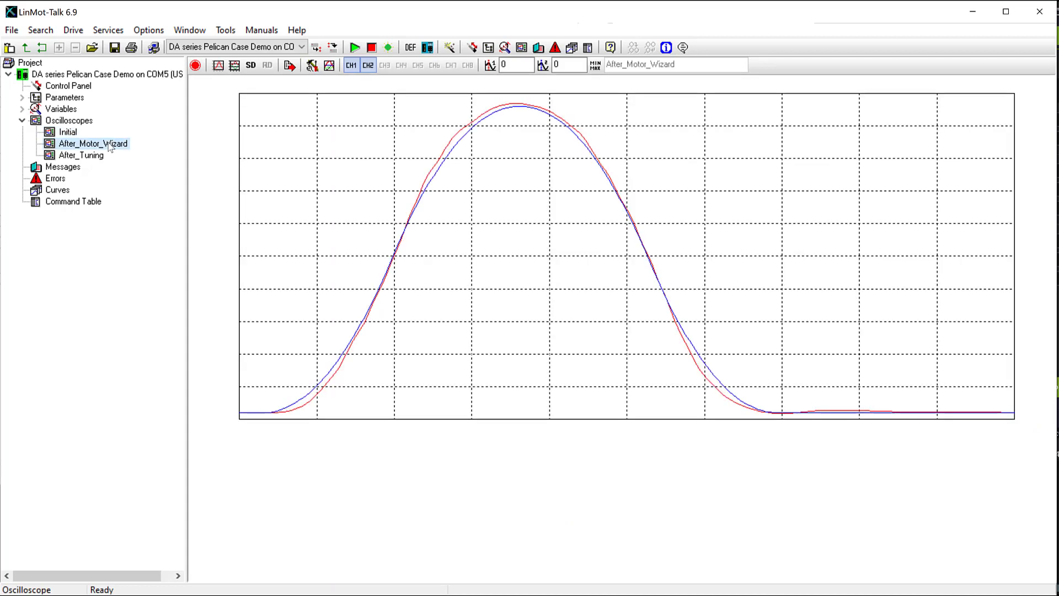
click(196, 66)
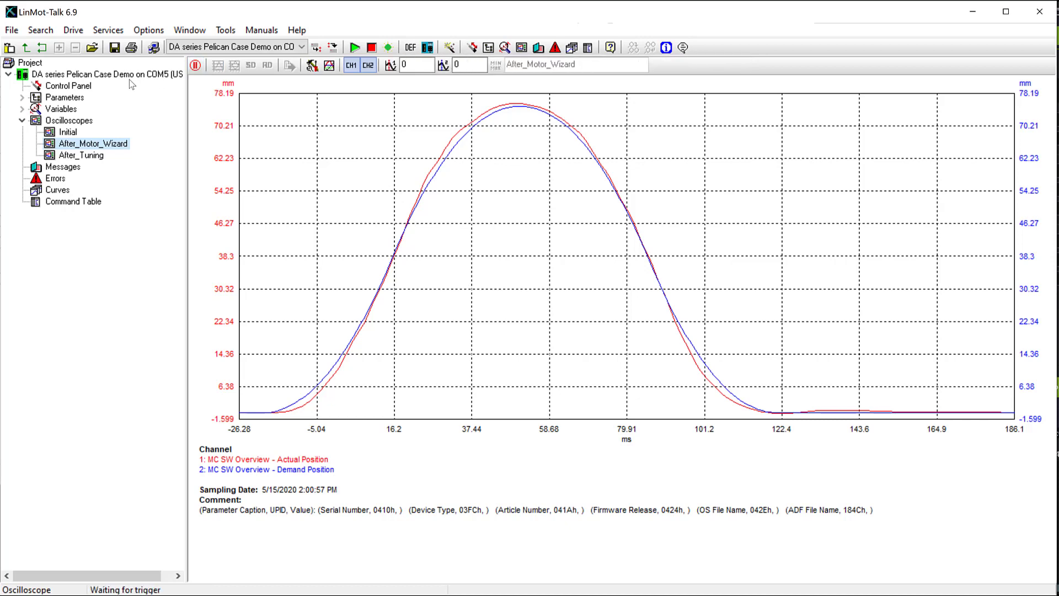
click(86, 89)
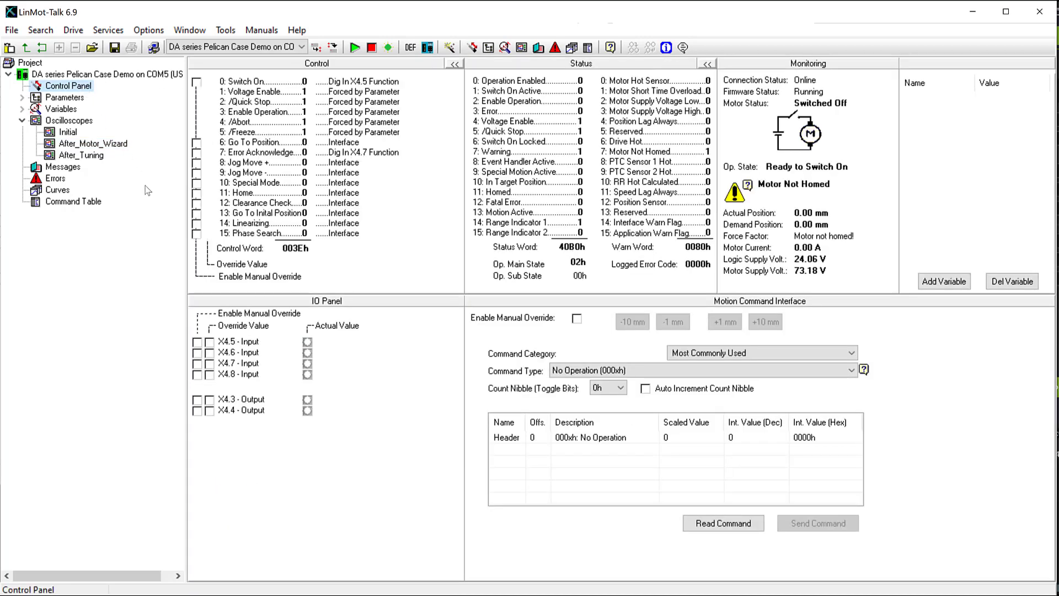
click(196, 82)
click(208, 83)
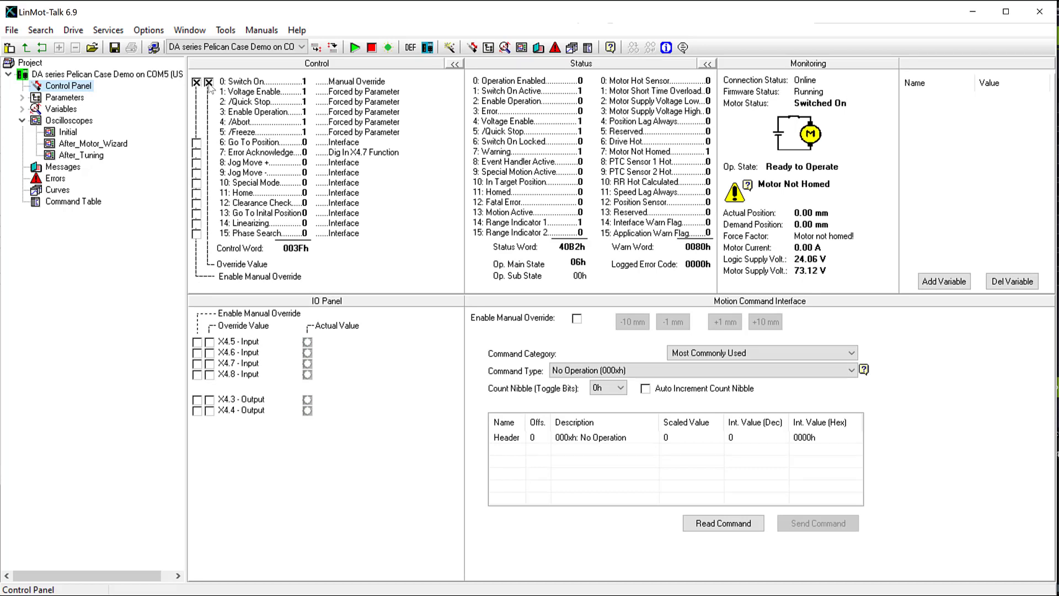
- Home the motor, force input X4.6 on, and open the After_Motor_Wizard trace
click(196, 194)
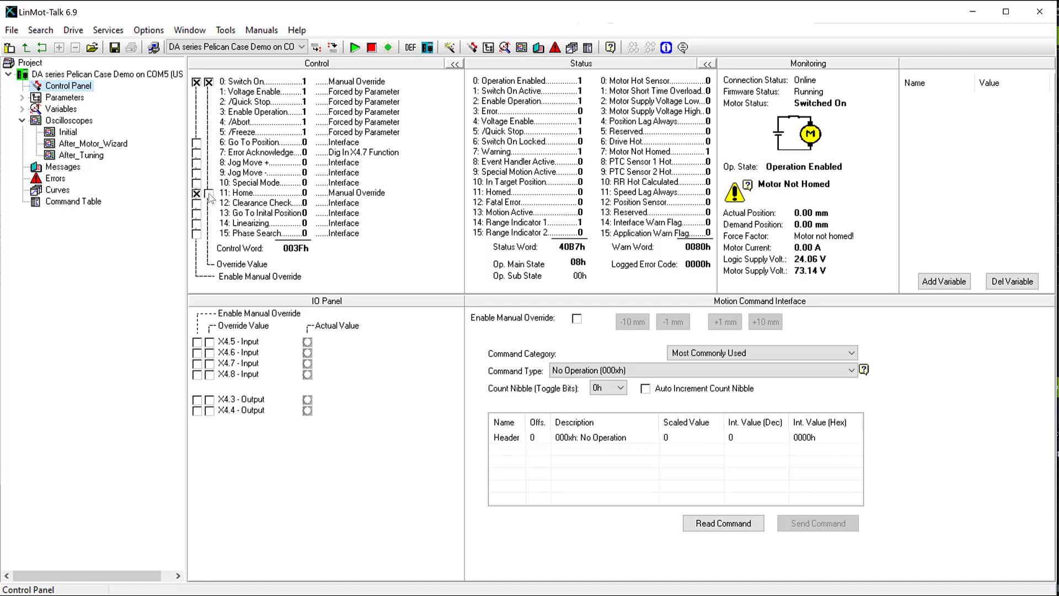
click(208, 193)
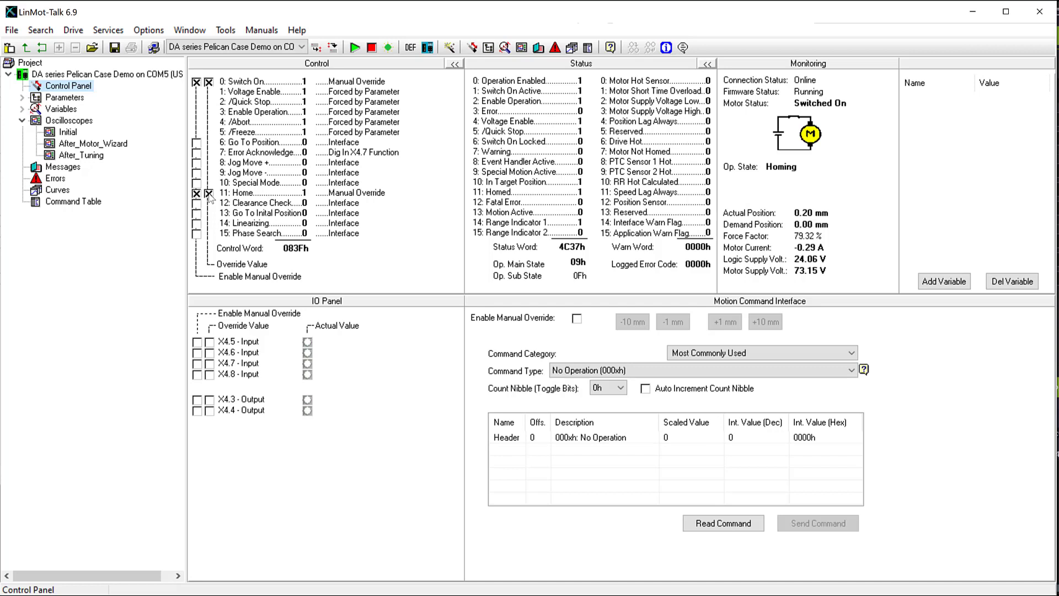
click(209, 193)
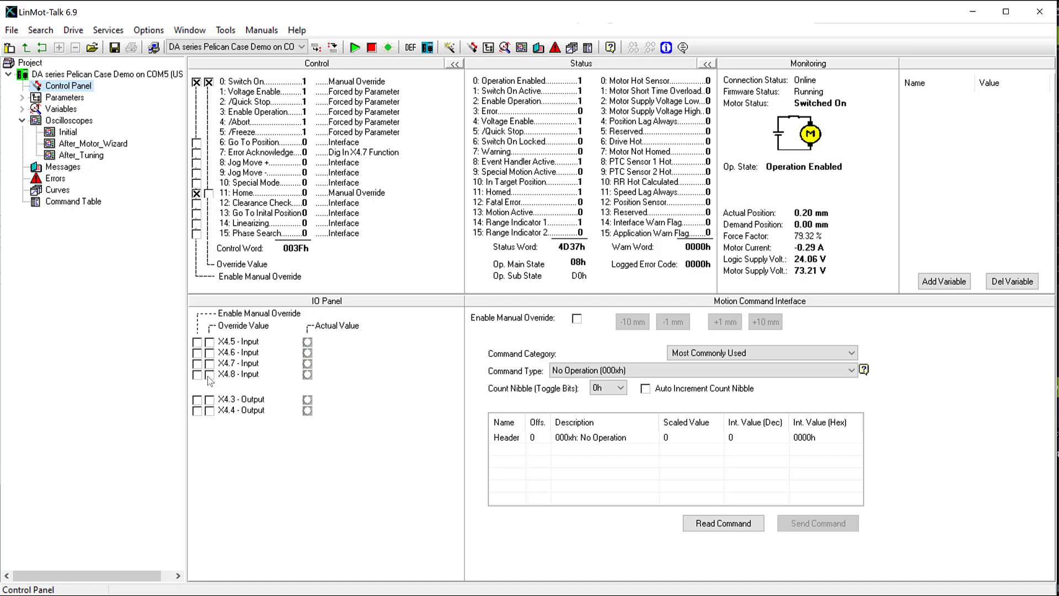
click(197, 353)
click(210, 353)
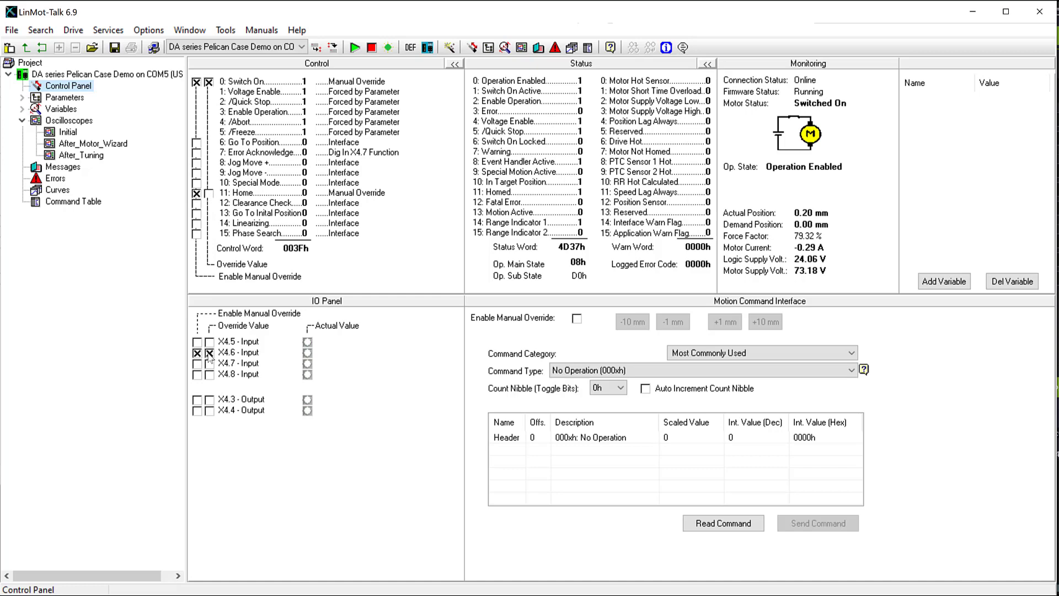
click(114, 145)
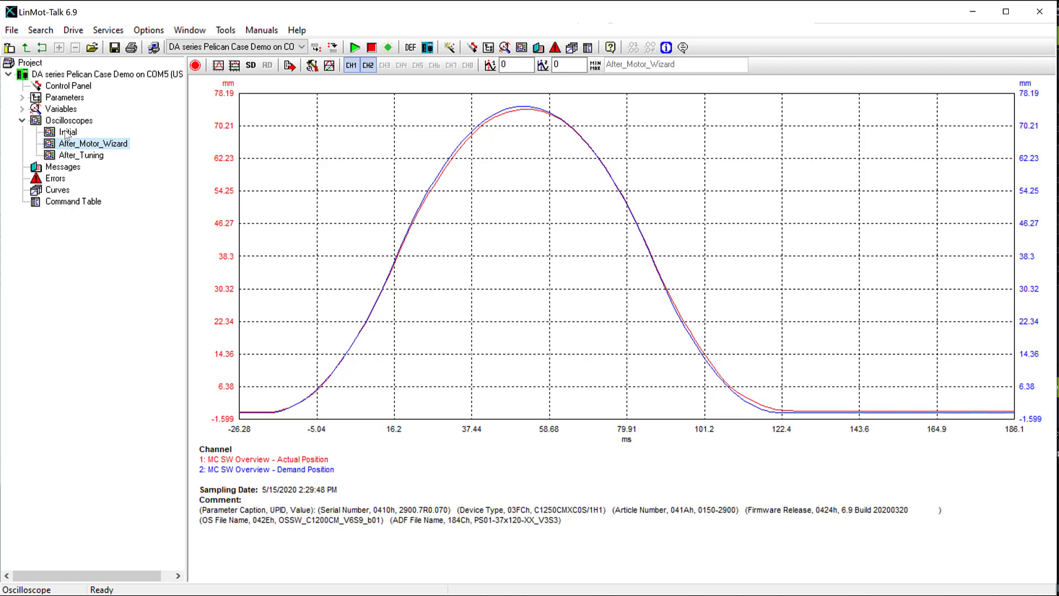
click(67, 132)
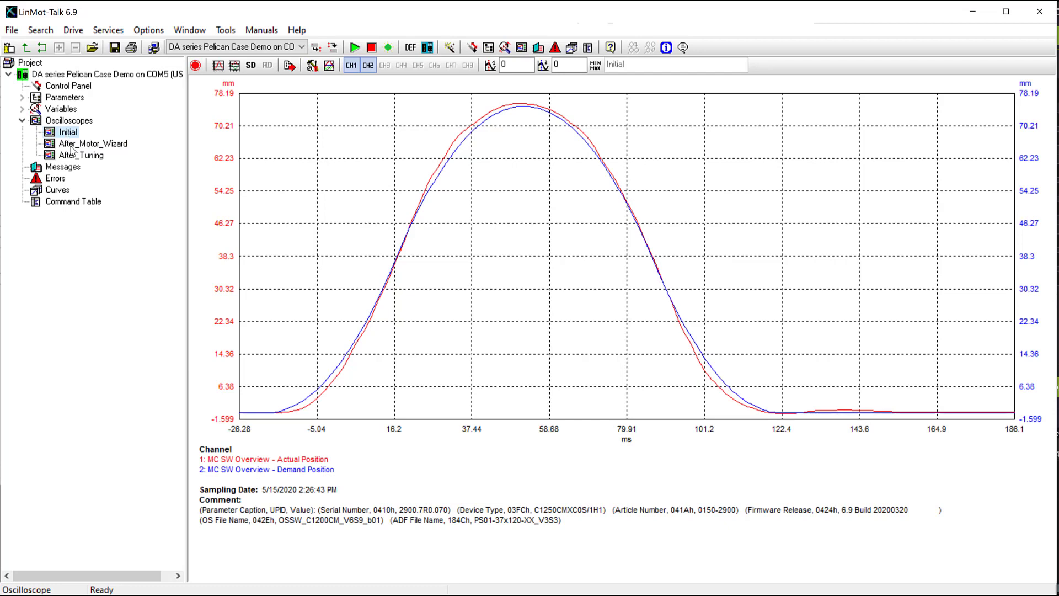
click(71, 147)
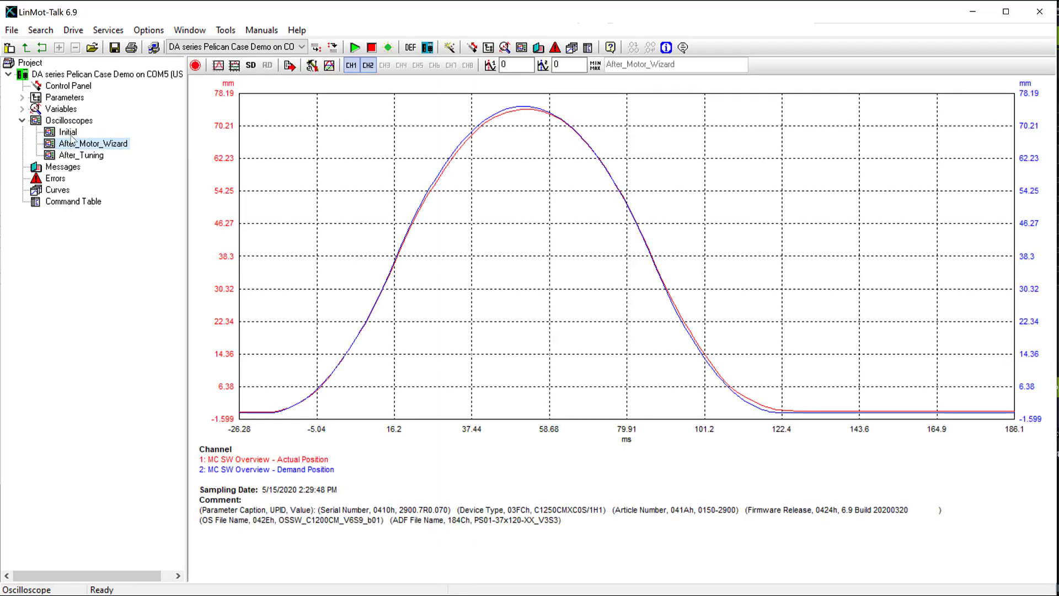
click(70, 134)
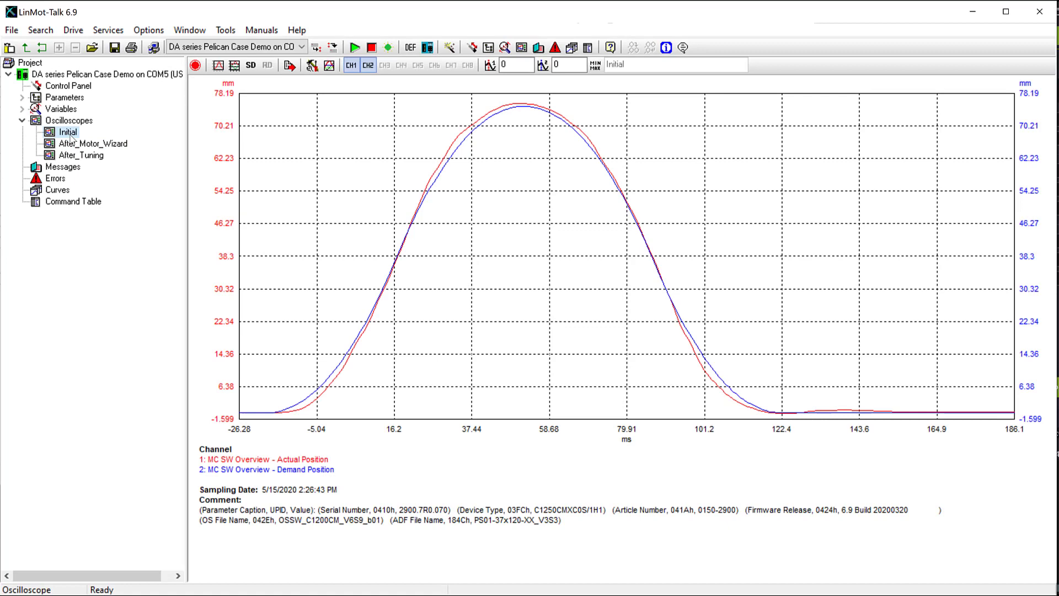
click(71, 145)
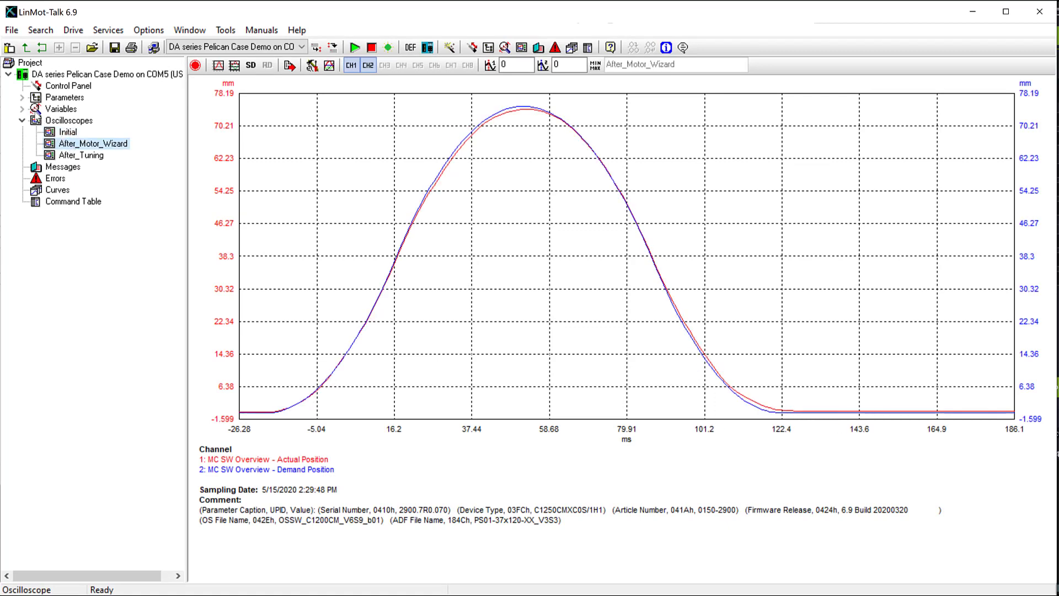
- Under Position Controller, change Control Parameter Set A's P Gain from 1.5 to 3 A/mm
click(24, 98)
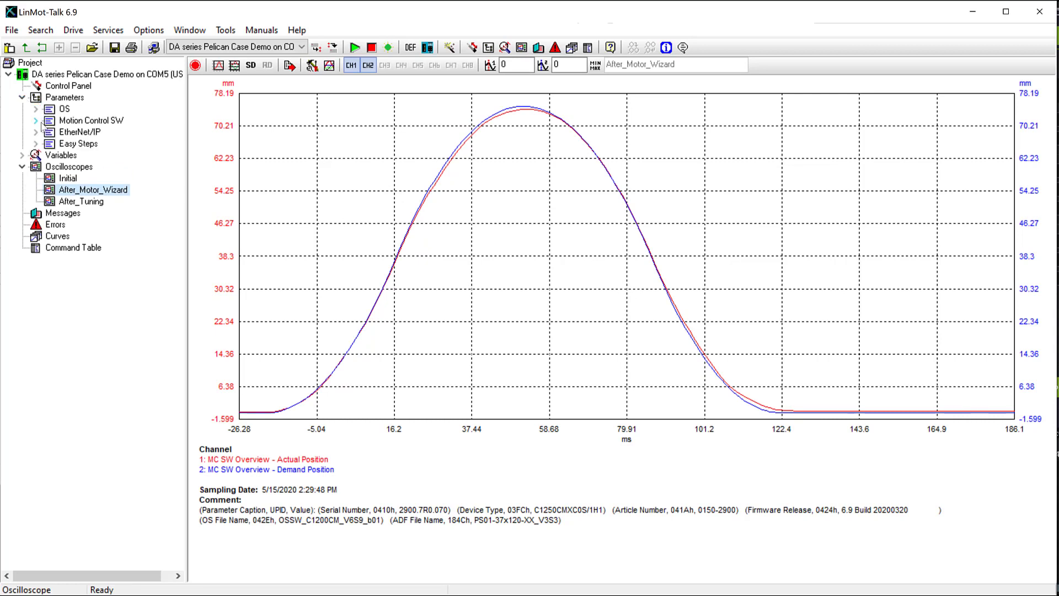
click(37, 121)
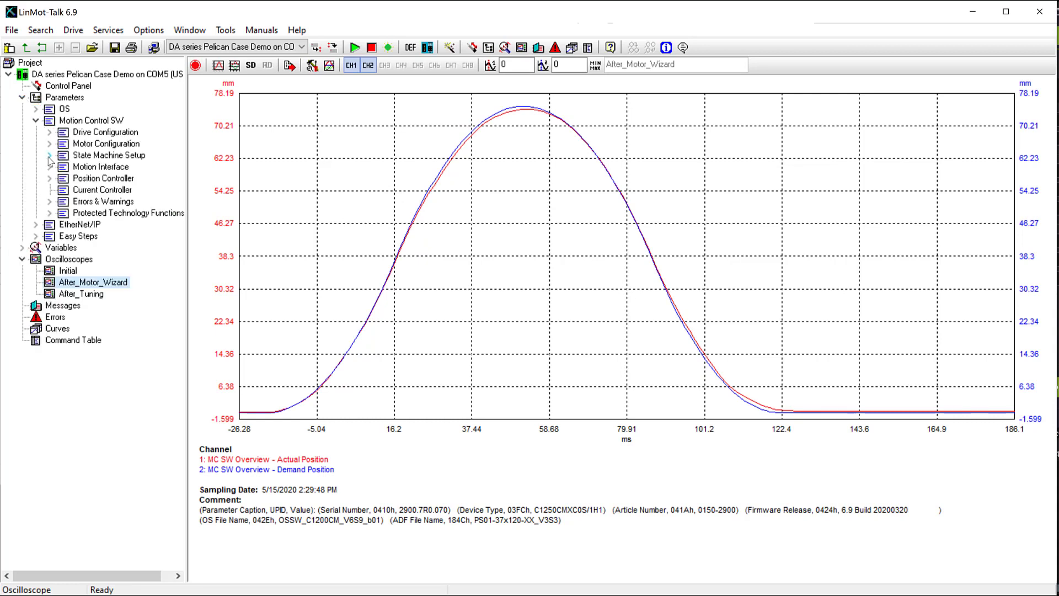
click(50, 178)
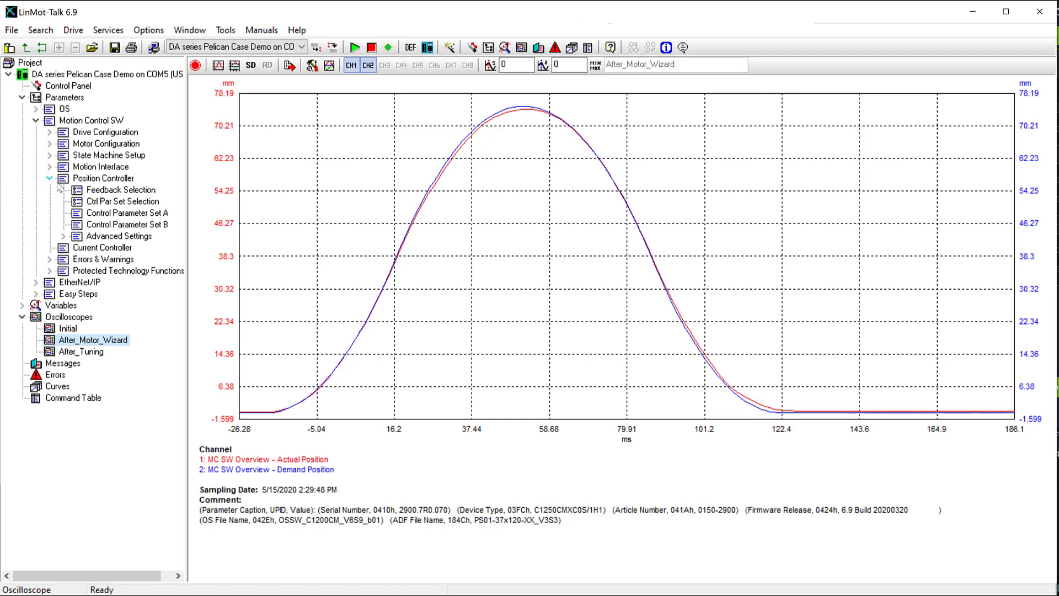
right_click(80, 204)
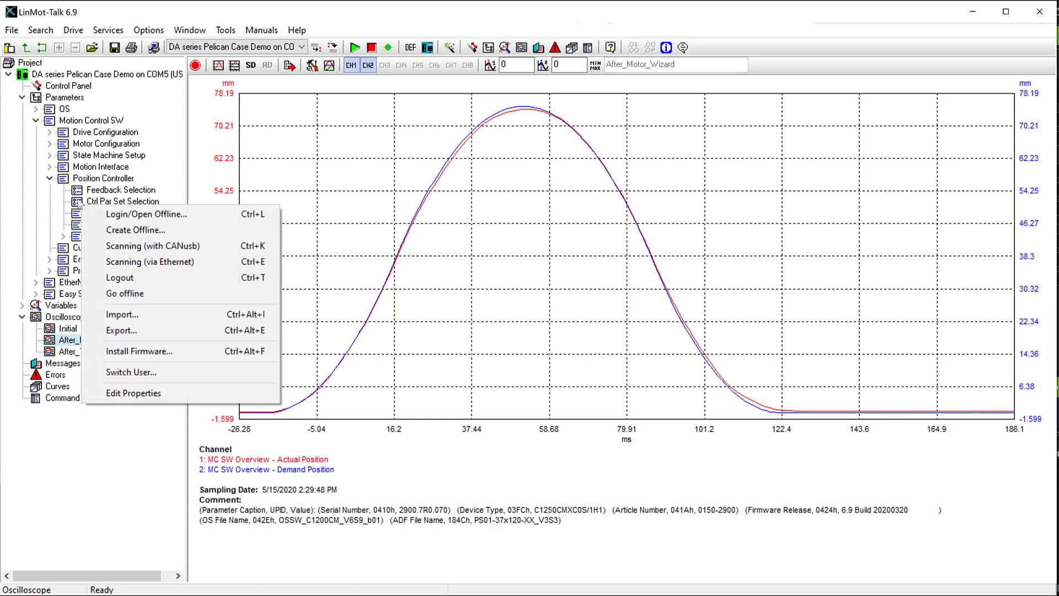
click(81, 202)
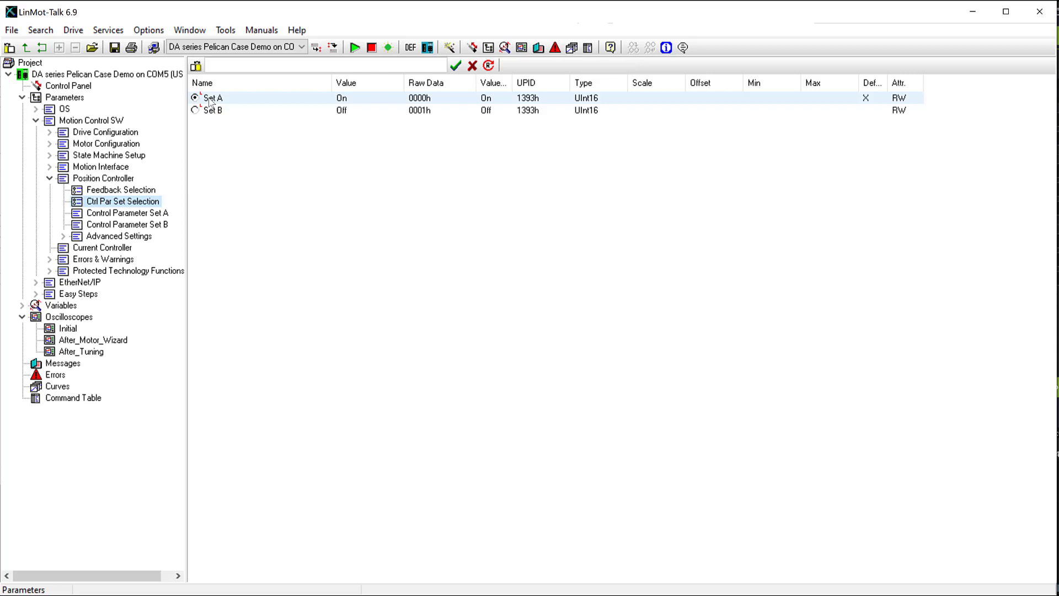
click(152, 214)
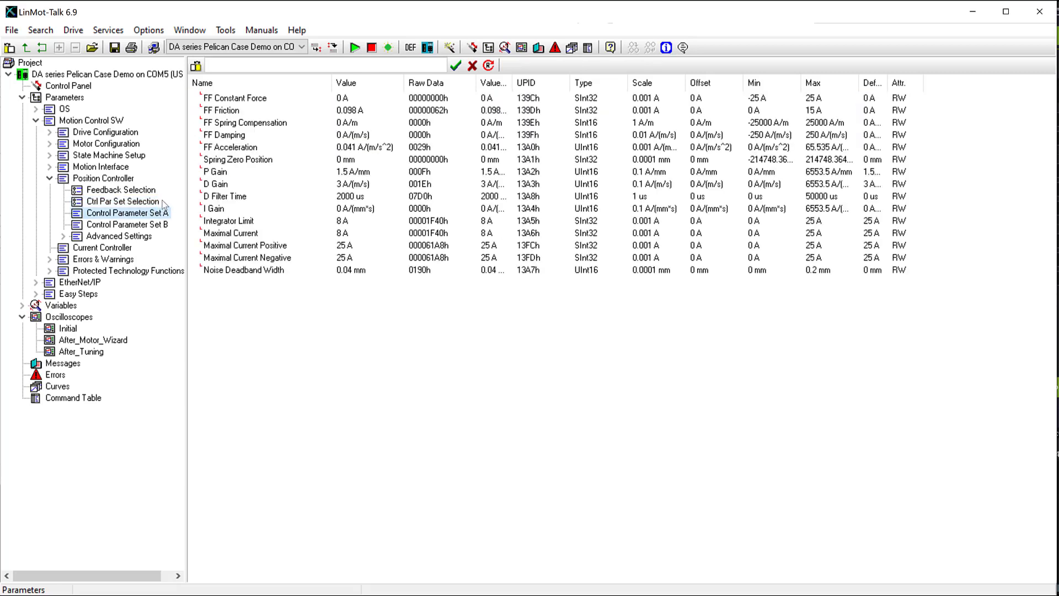
click(255, 174)
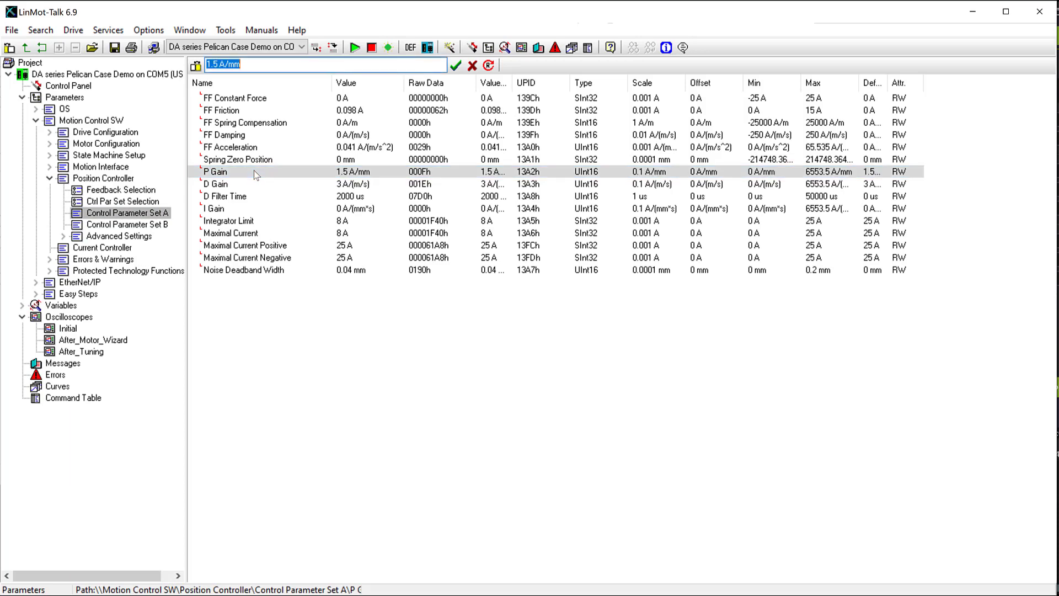
text(3)
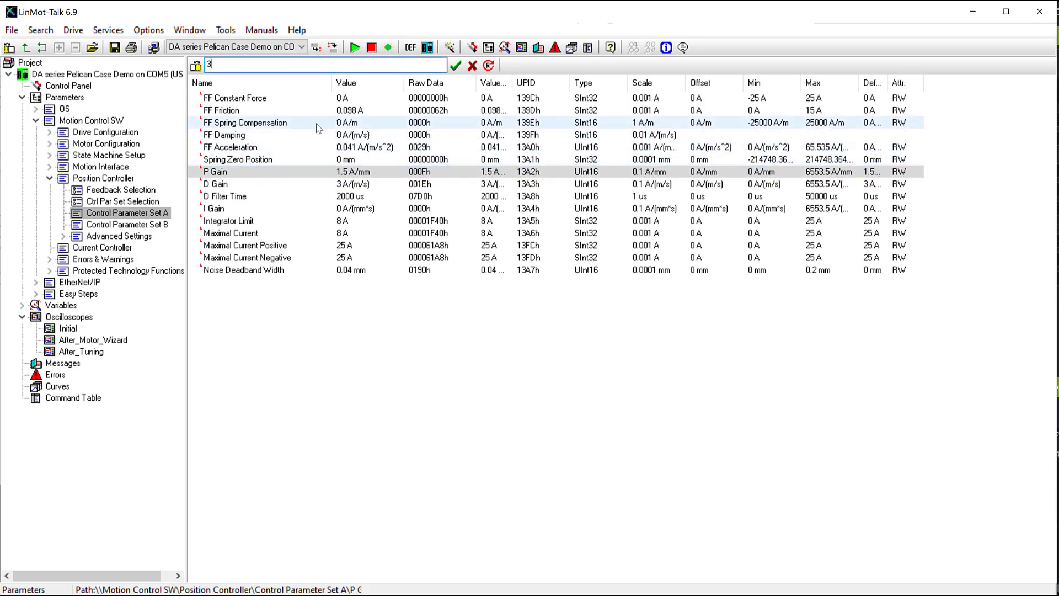
click(456, 66)
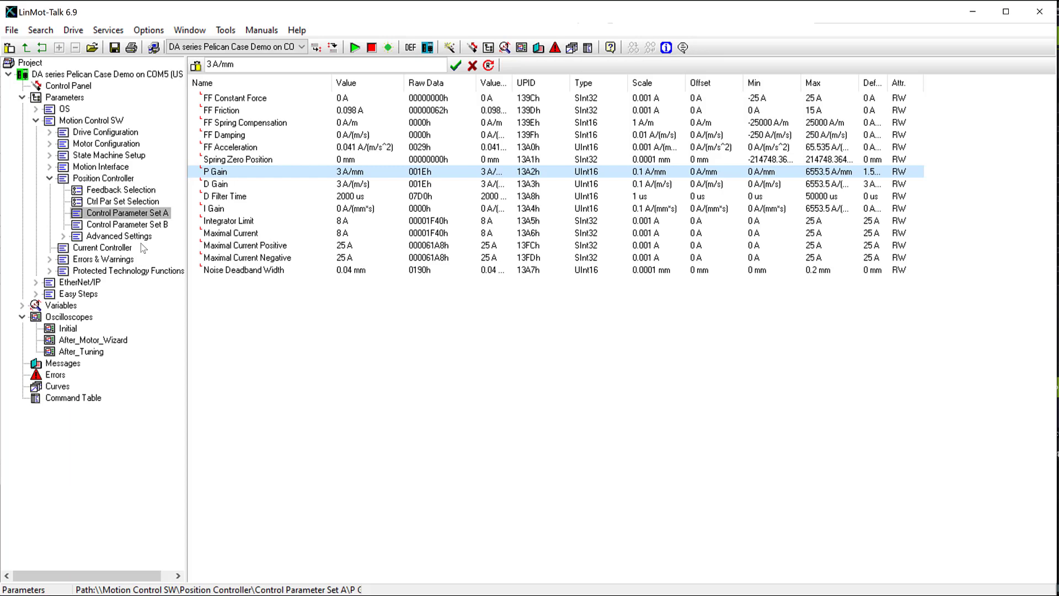
- Arm a new After_Tuning capture, toggle the X4.6 Override Value to trigger a move, and view the result
click(93, 355)
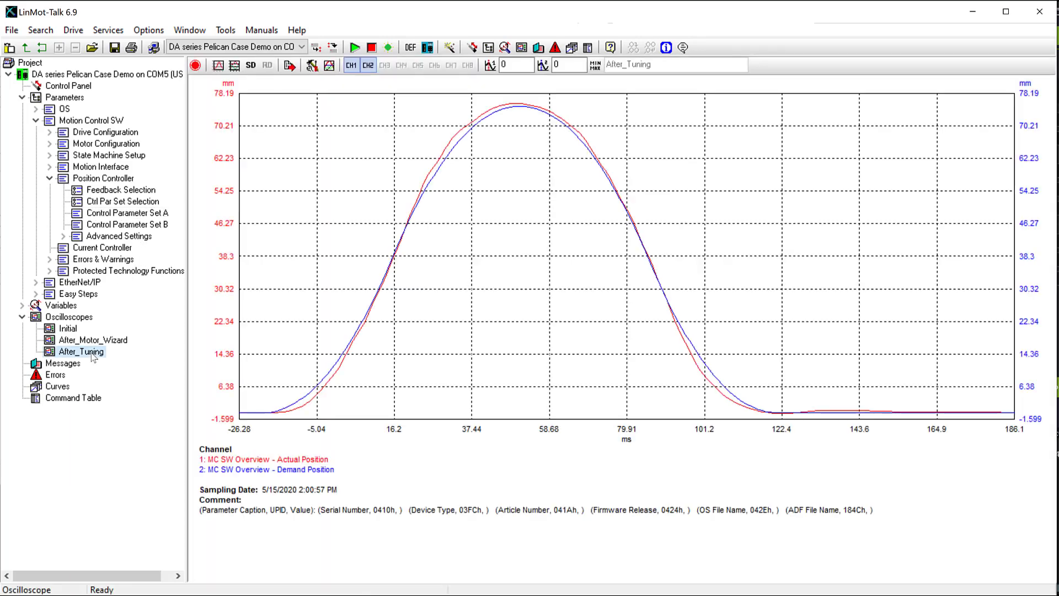
click(195, 66)
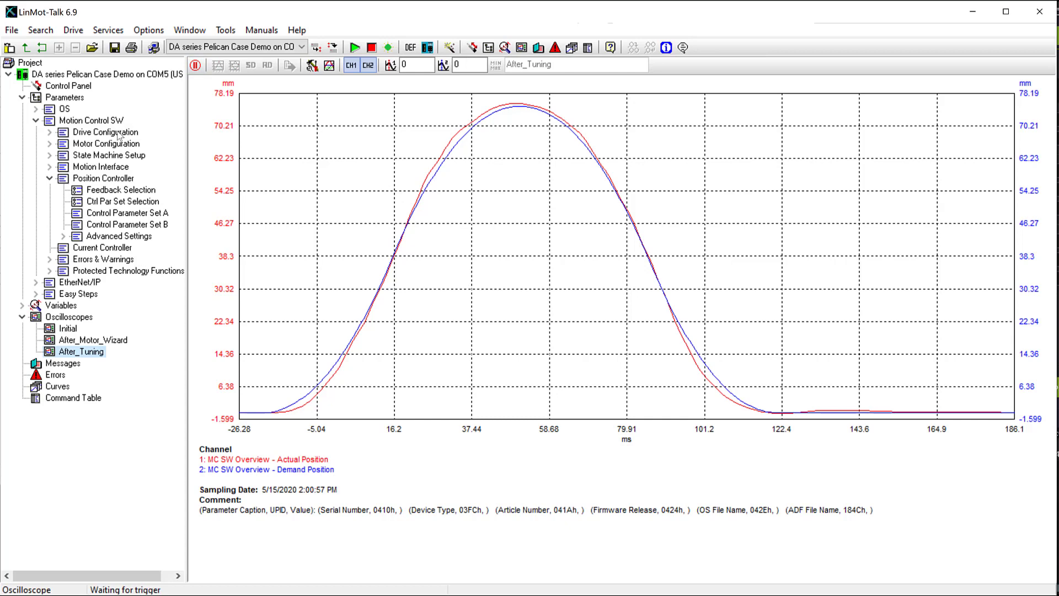
click(68, 86)
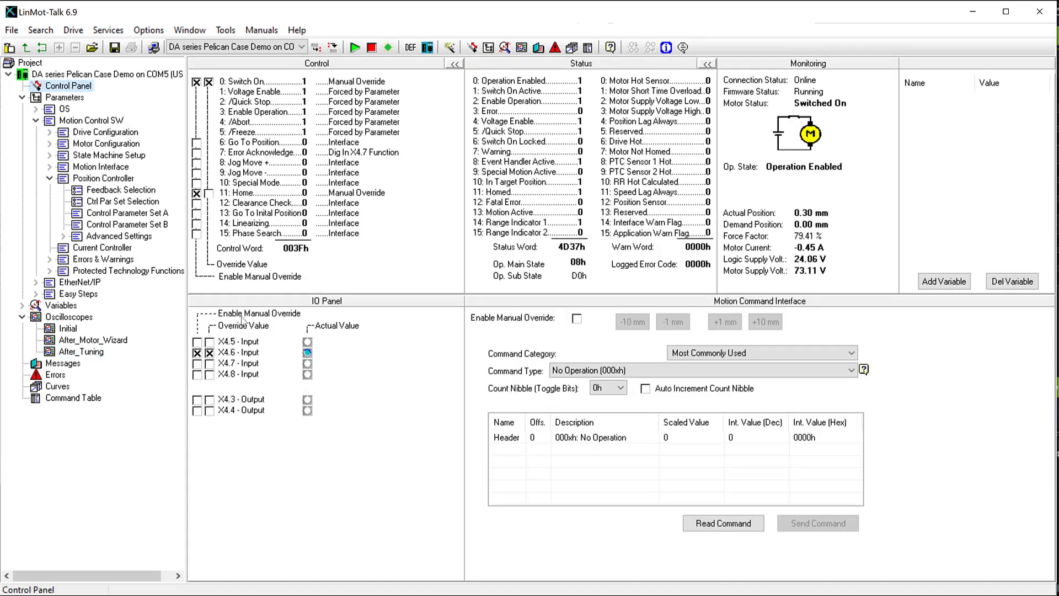
click(210, 353)
click(212, 353)
double_click(99, 354)
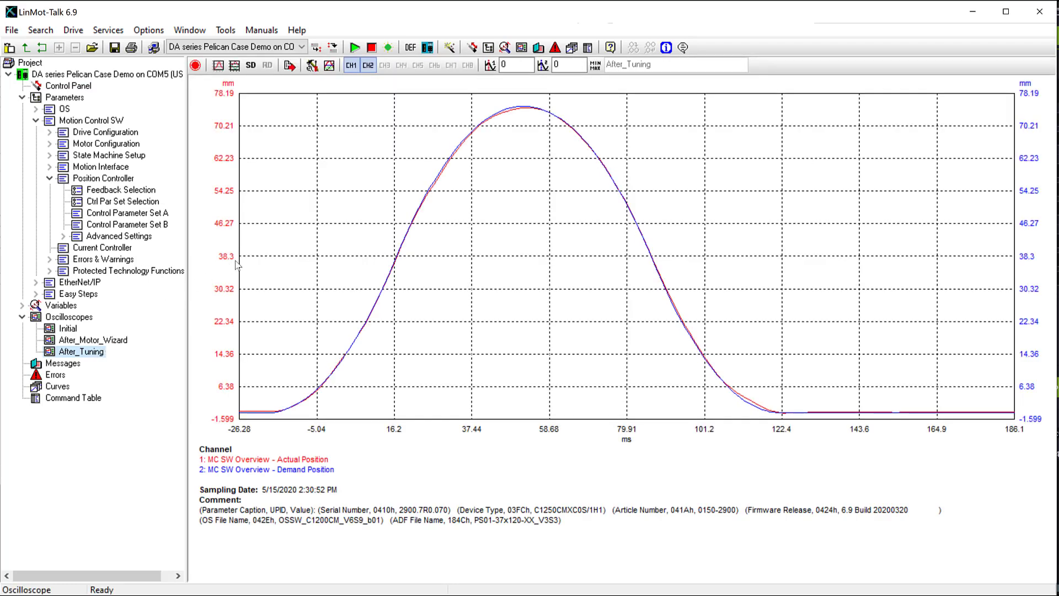
double_click(111, 340)
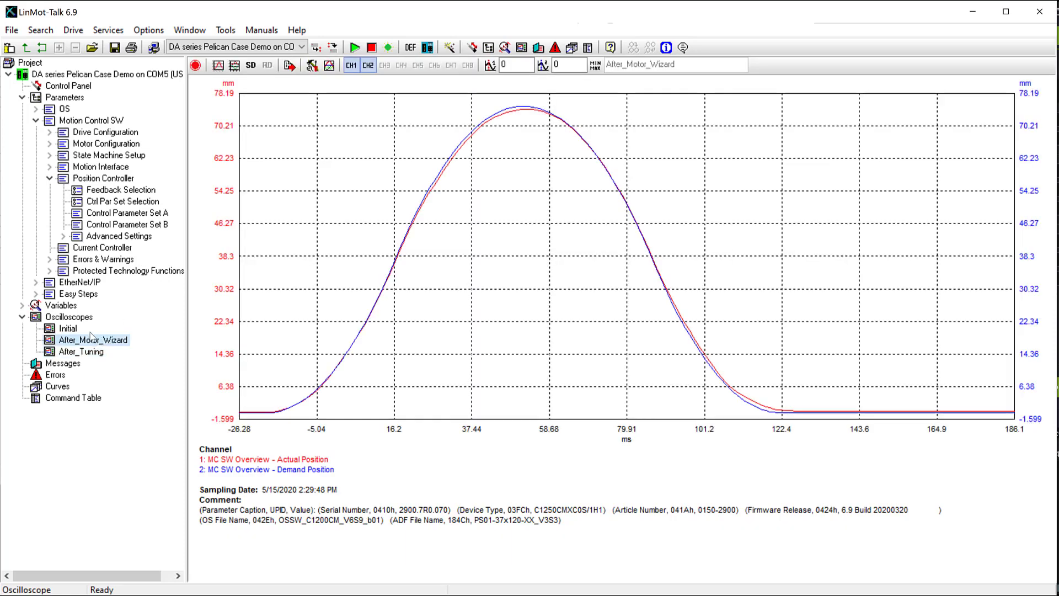
double_click(67, 331)
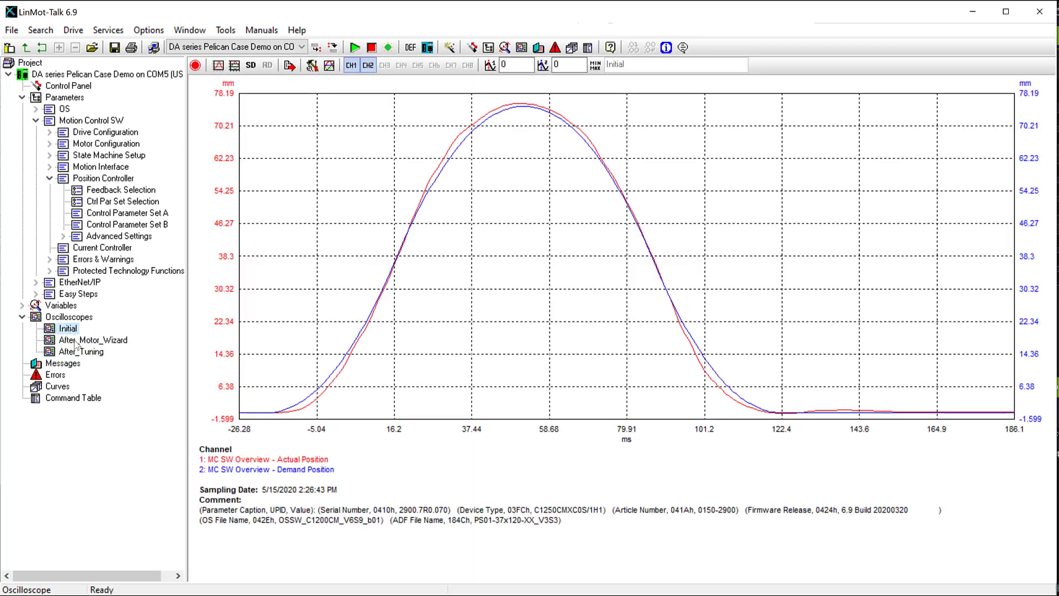
double_click(76, 342)
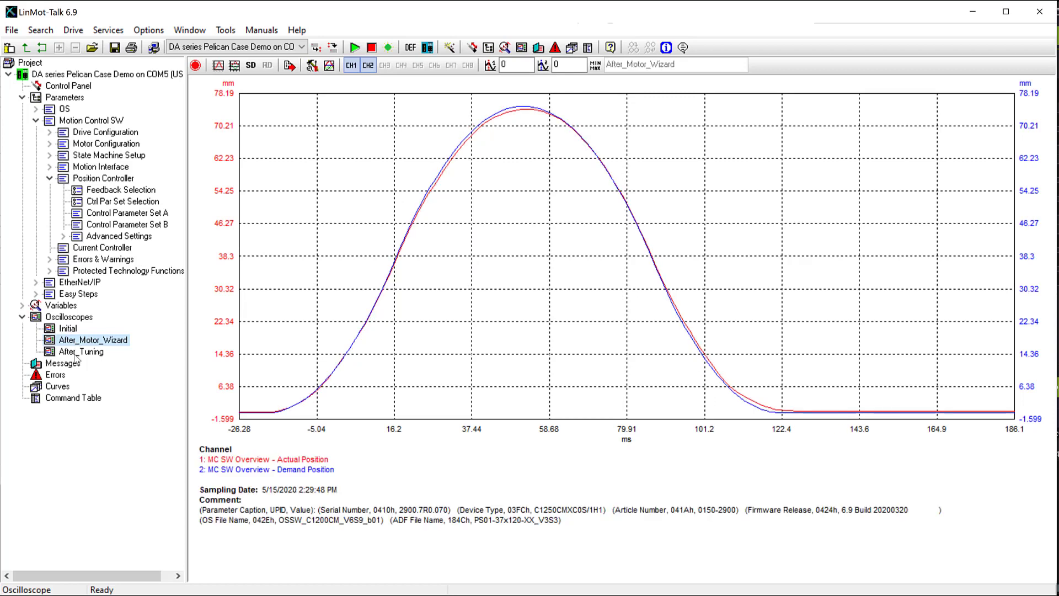
double_click(77, 354)
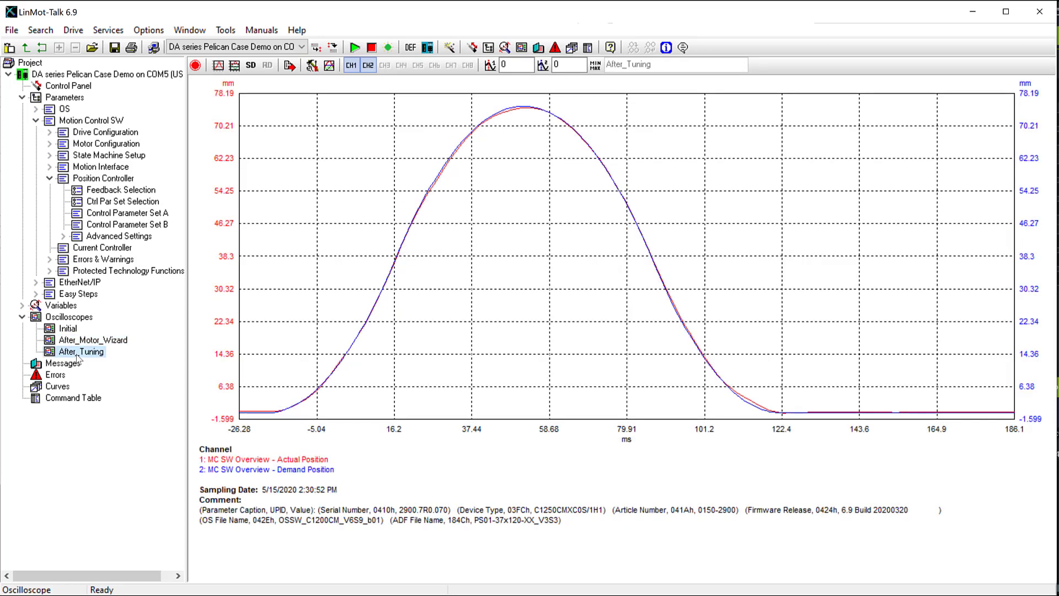